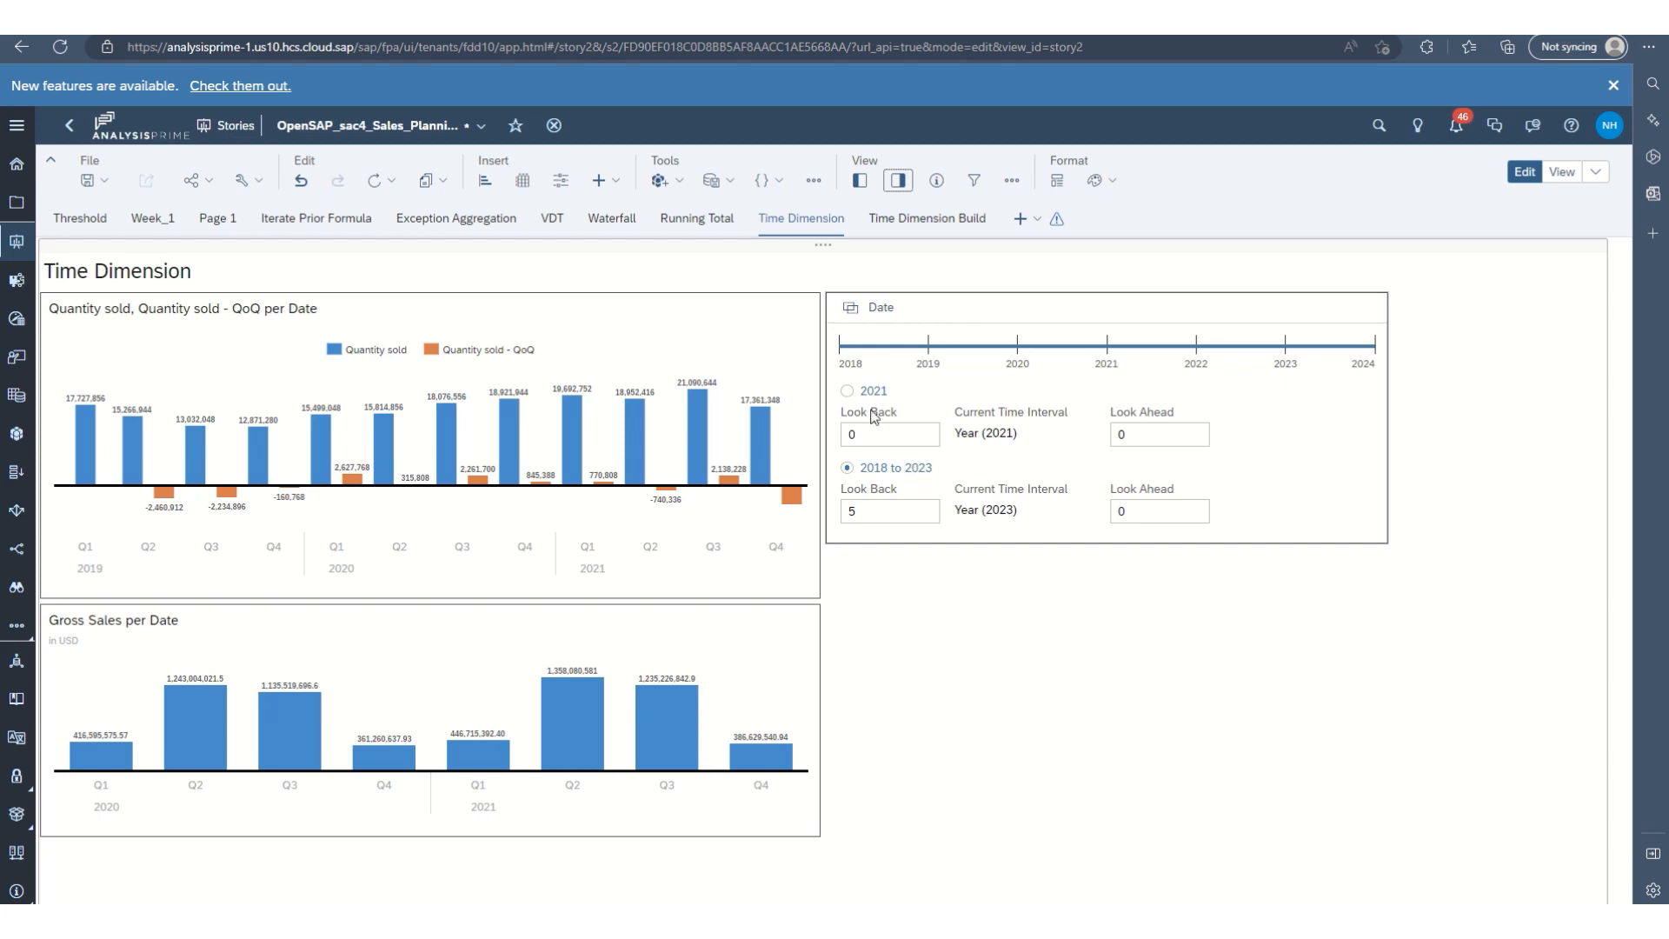
Switch the Date input control between the 2021 and 2018 to 2023 ranges, ending on 2021.
{"action": "left_click", "coordinate": [848, 400]}
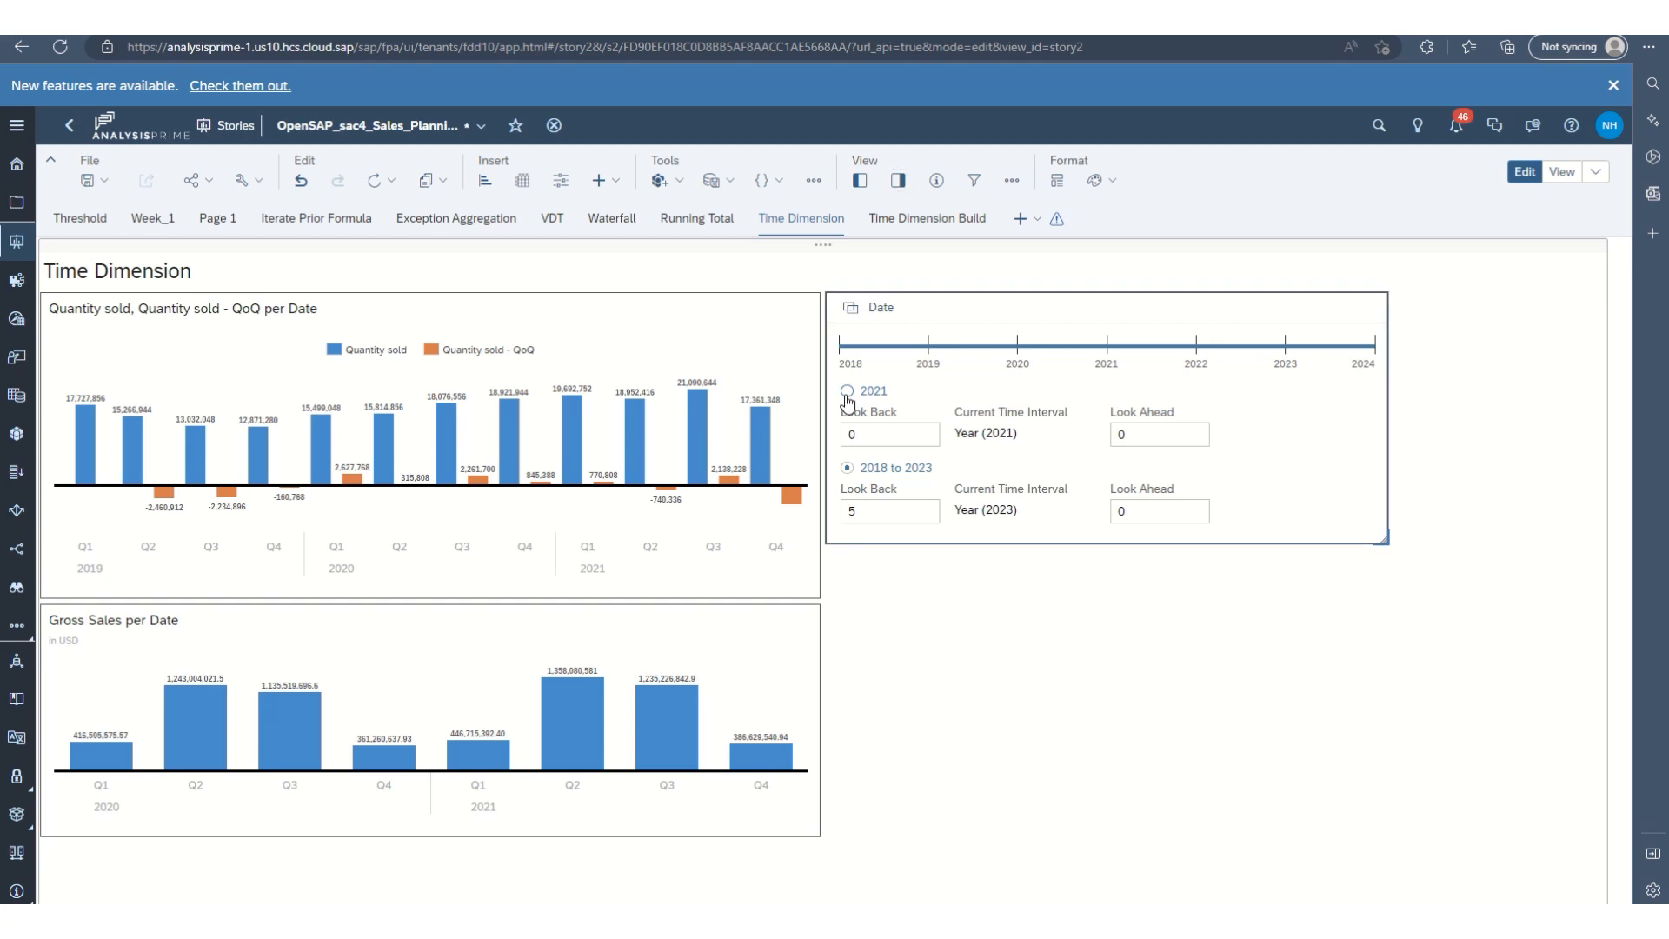
{"action": "left_click", "coordinate": [848, 398]}
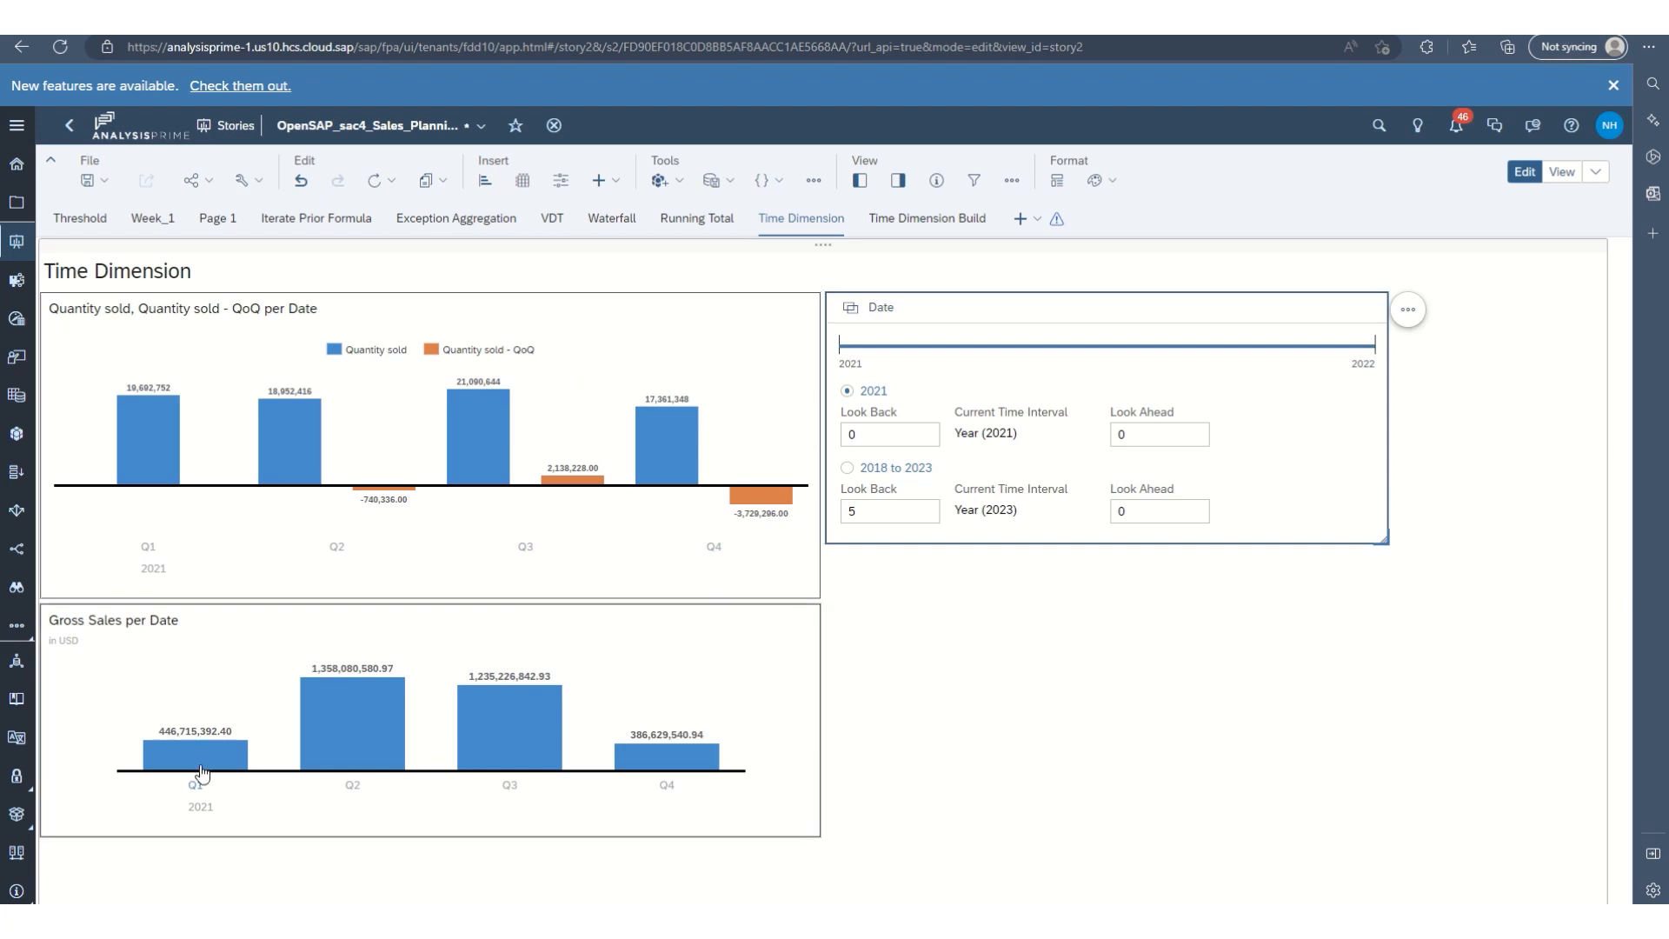
{"action": "left_click", "coordinate": [847, 468]}
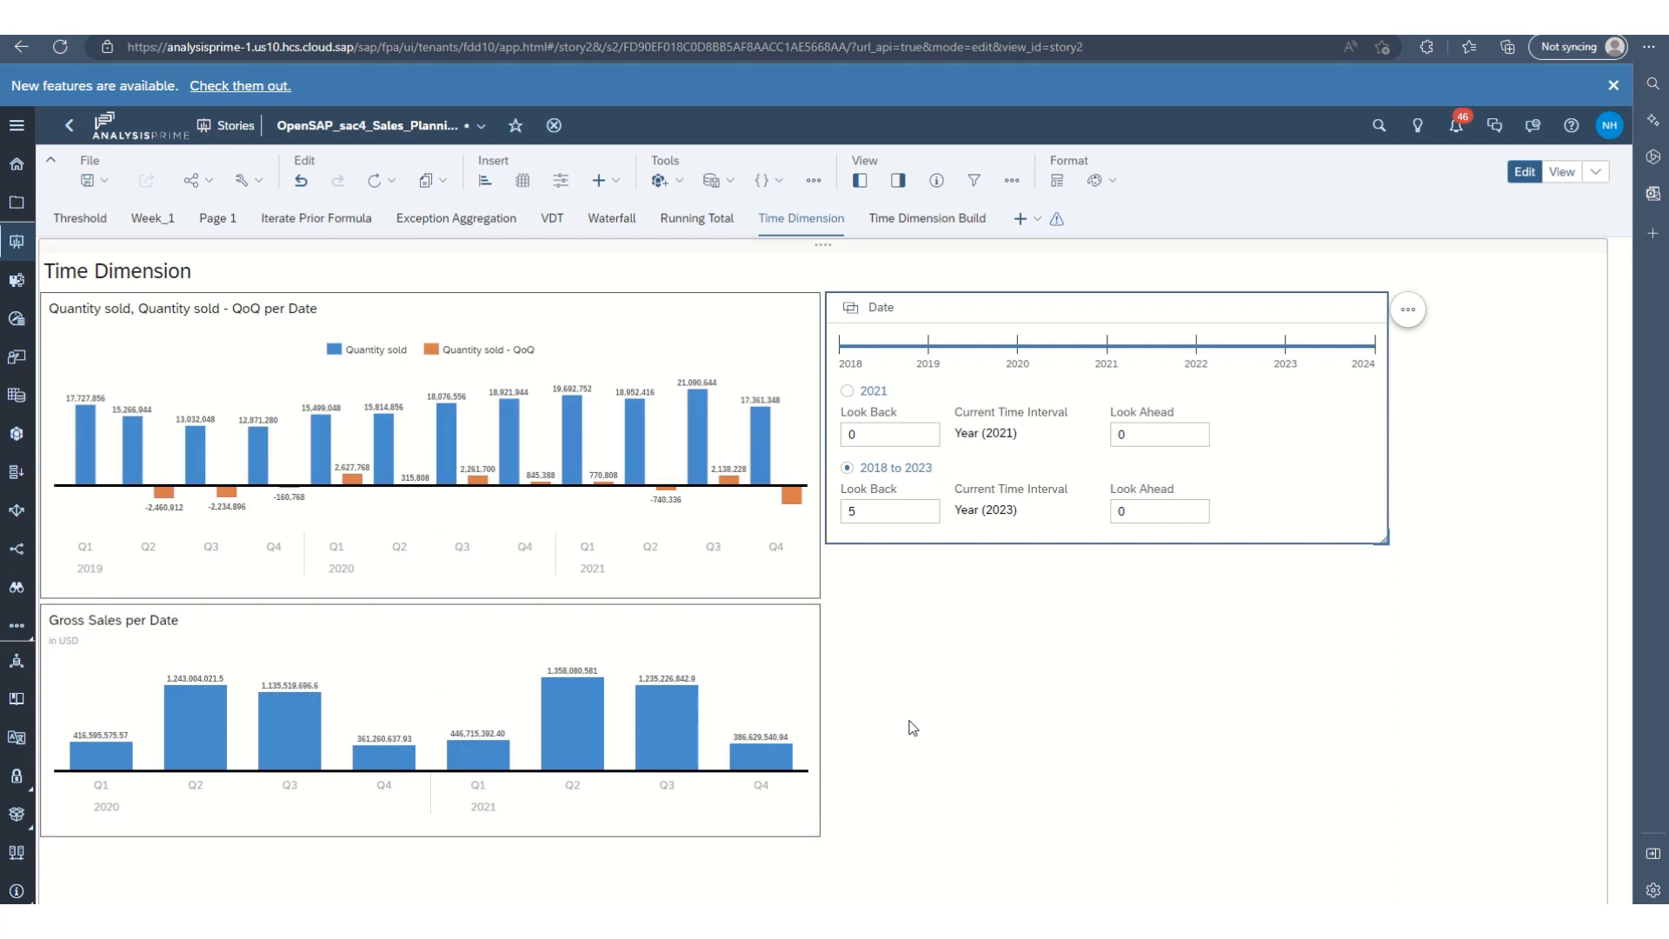
{"action": "left_click", "coordinate": [850, 392]}
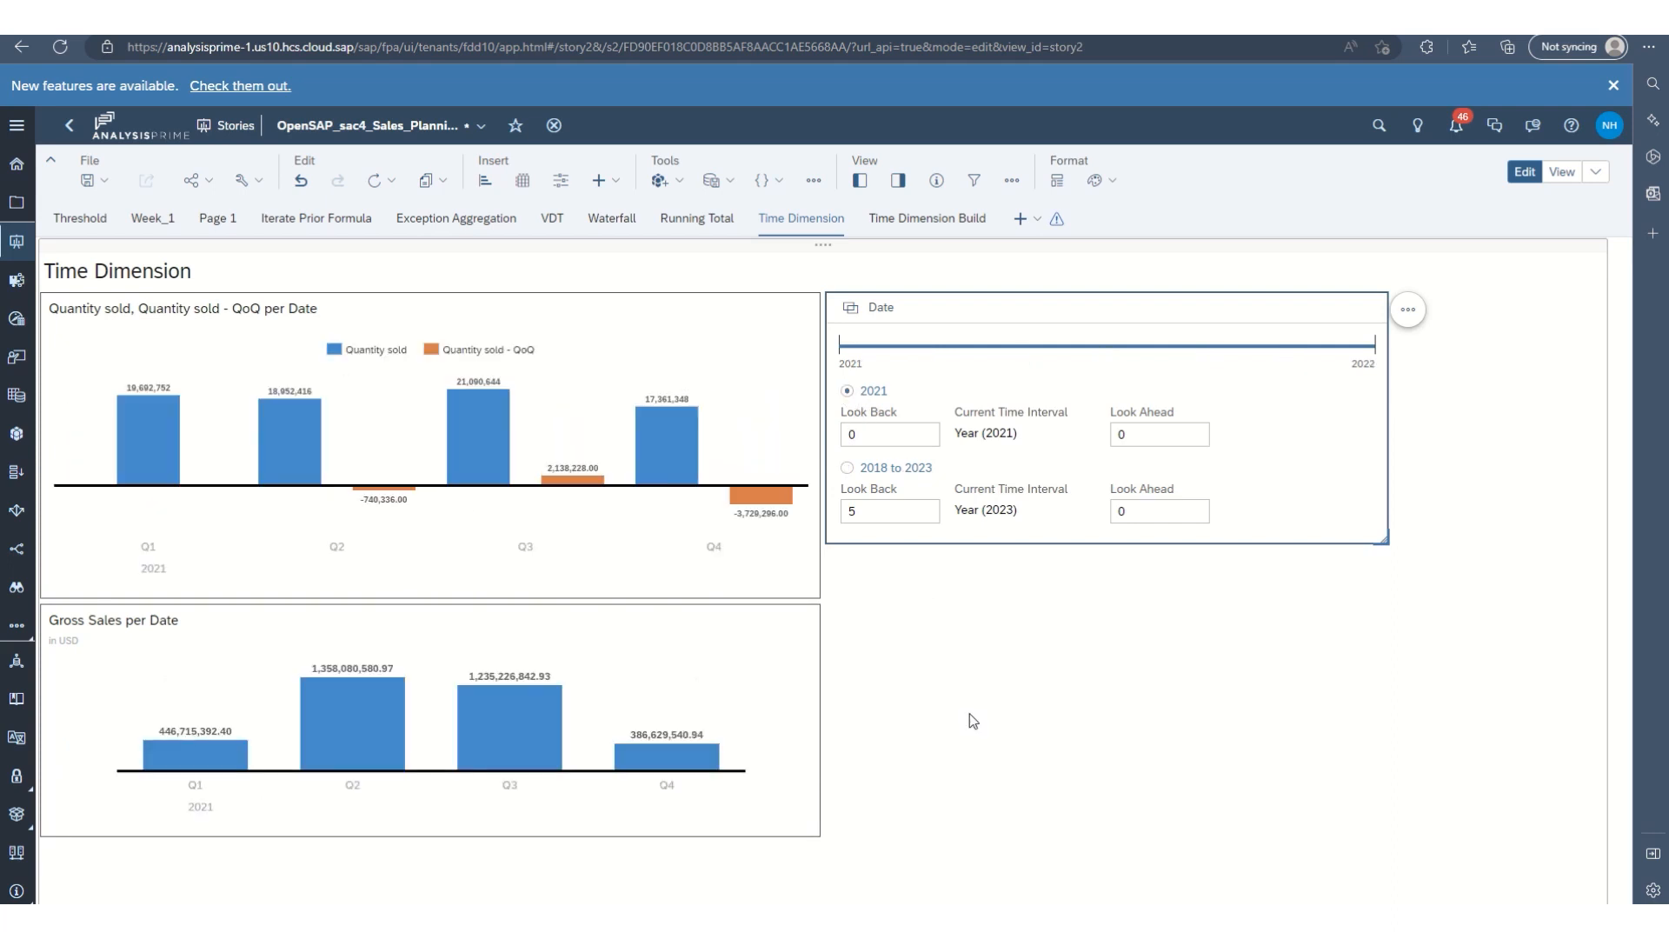
On the Time Dimension Build page, add a Quarter Over Quarter time calculation to Revenue in the Revenue per Date chart.
{"action": "left_click", "coordinate": [920, 222]}
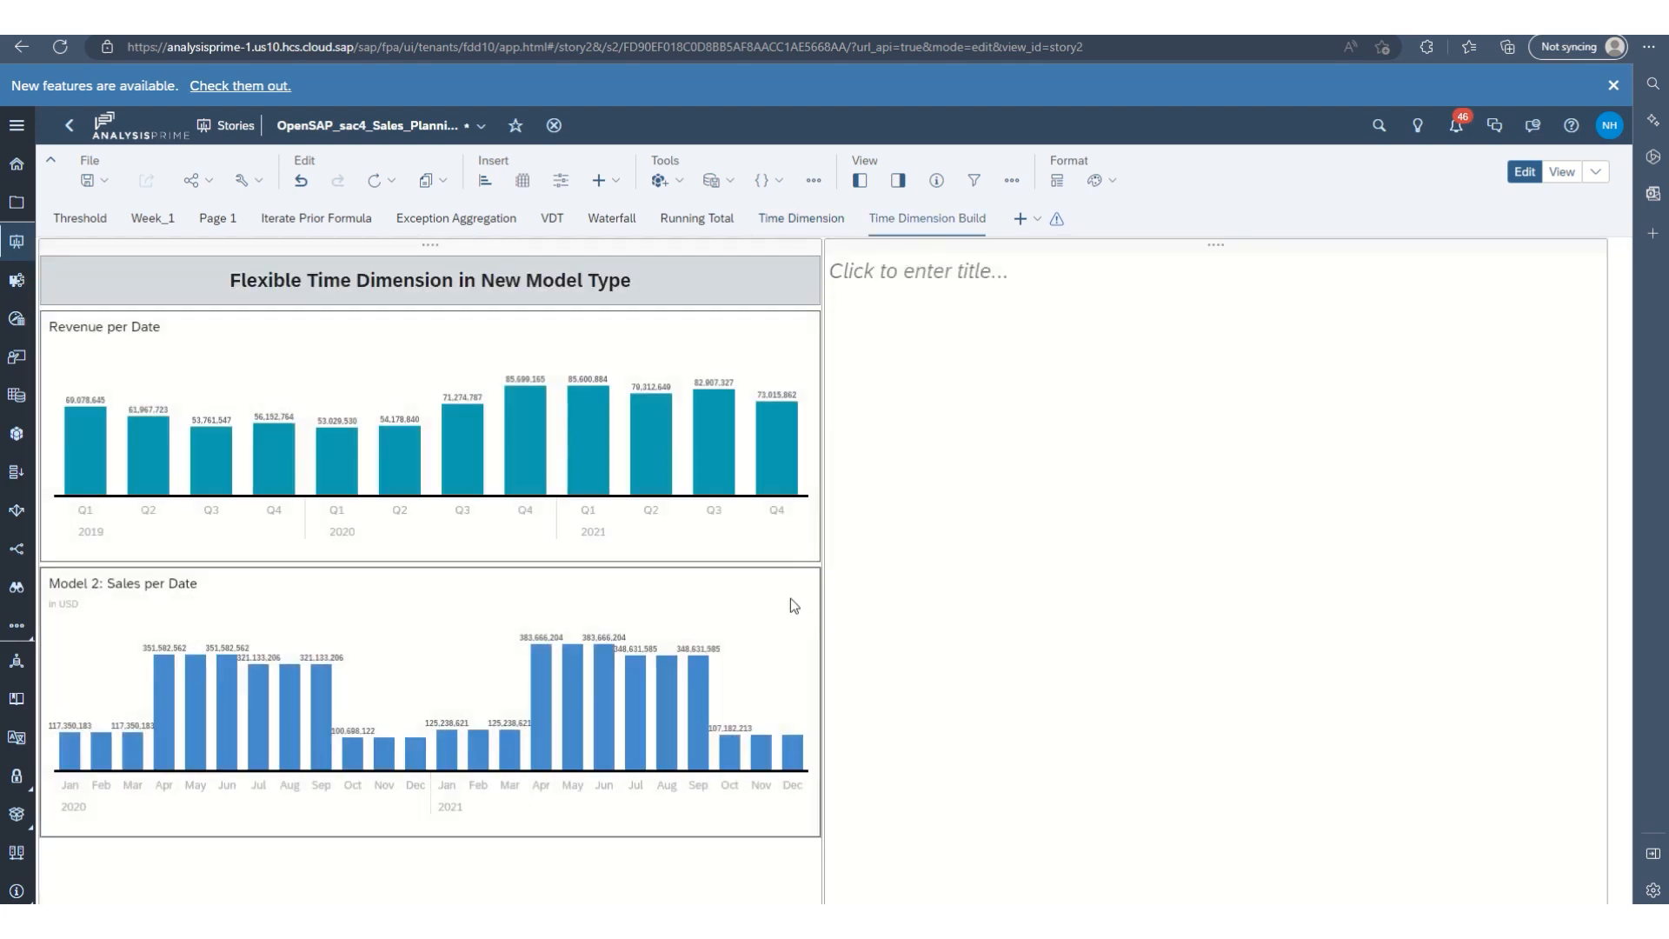
{"action": "left_click", "coordinate": [727, 541]}
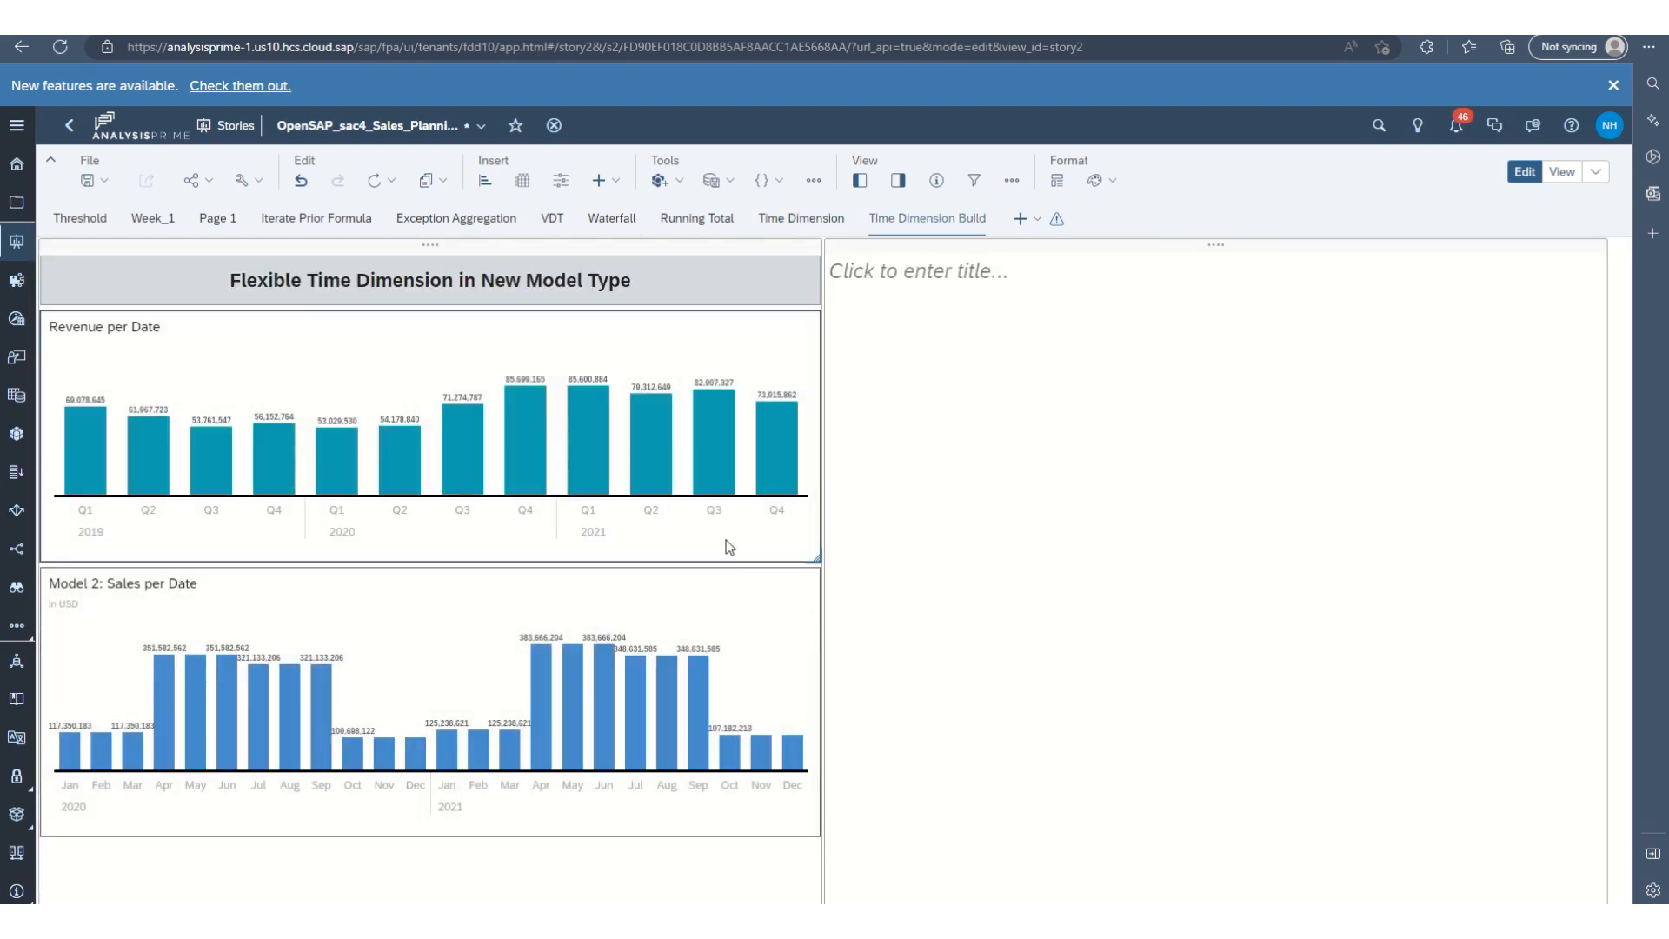
{"action": "left_click", "coordinate": [898, 180]}
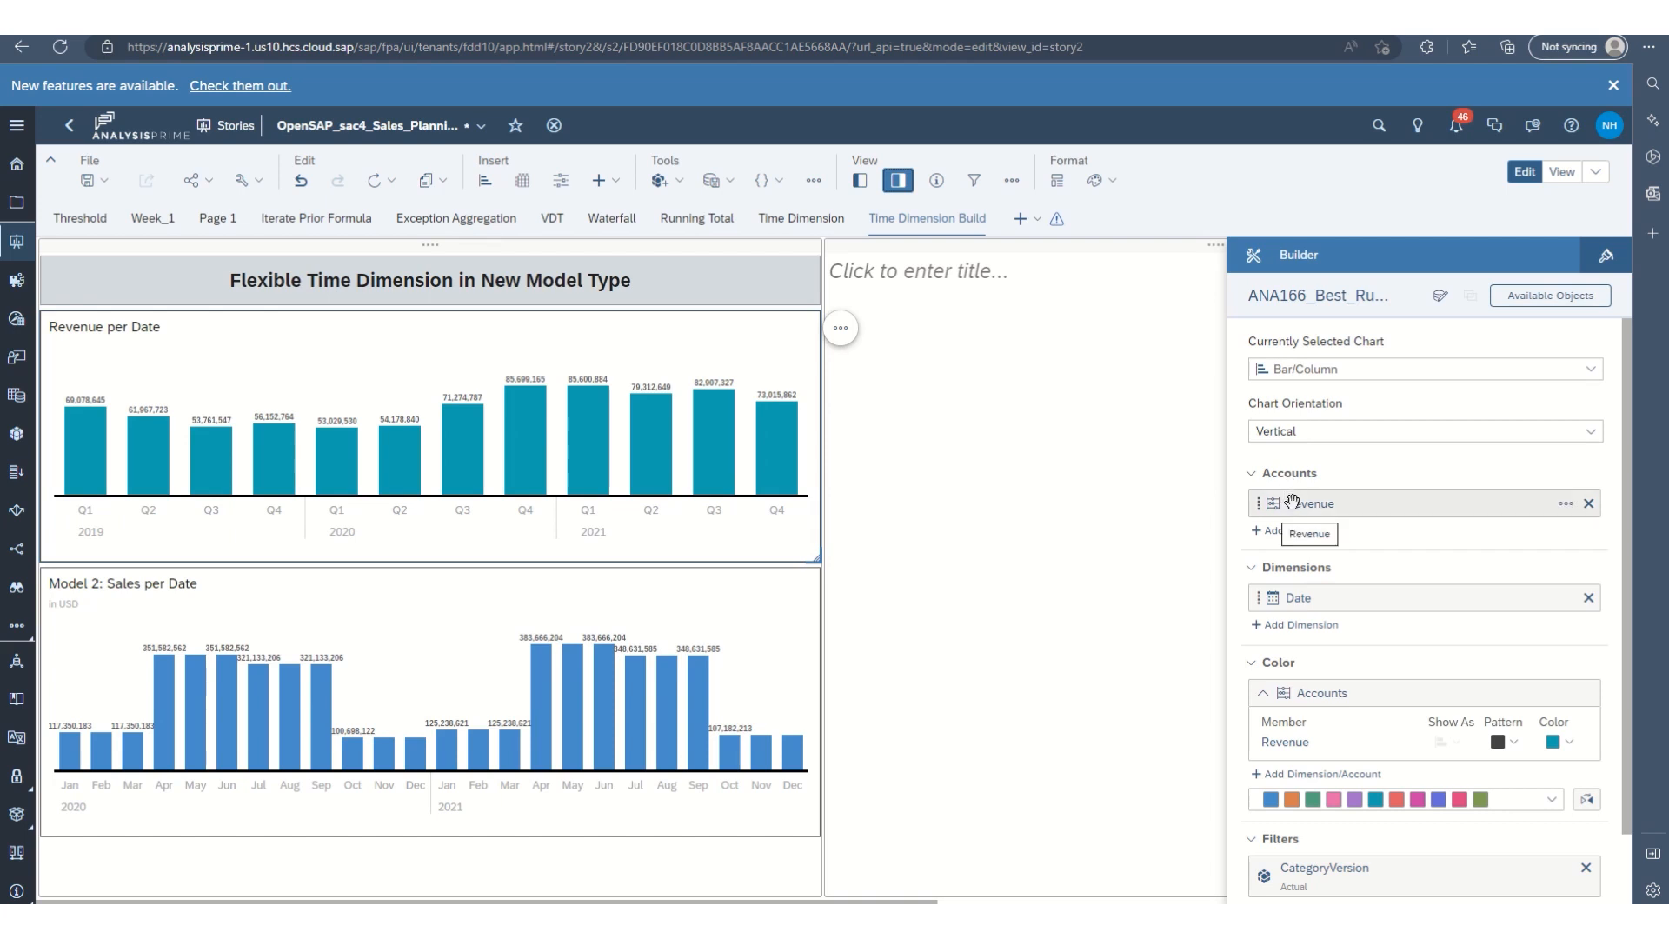
{"action": "left_click", "coordinate": [1569, 506]}
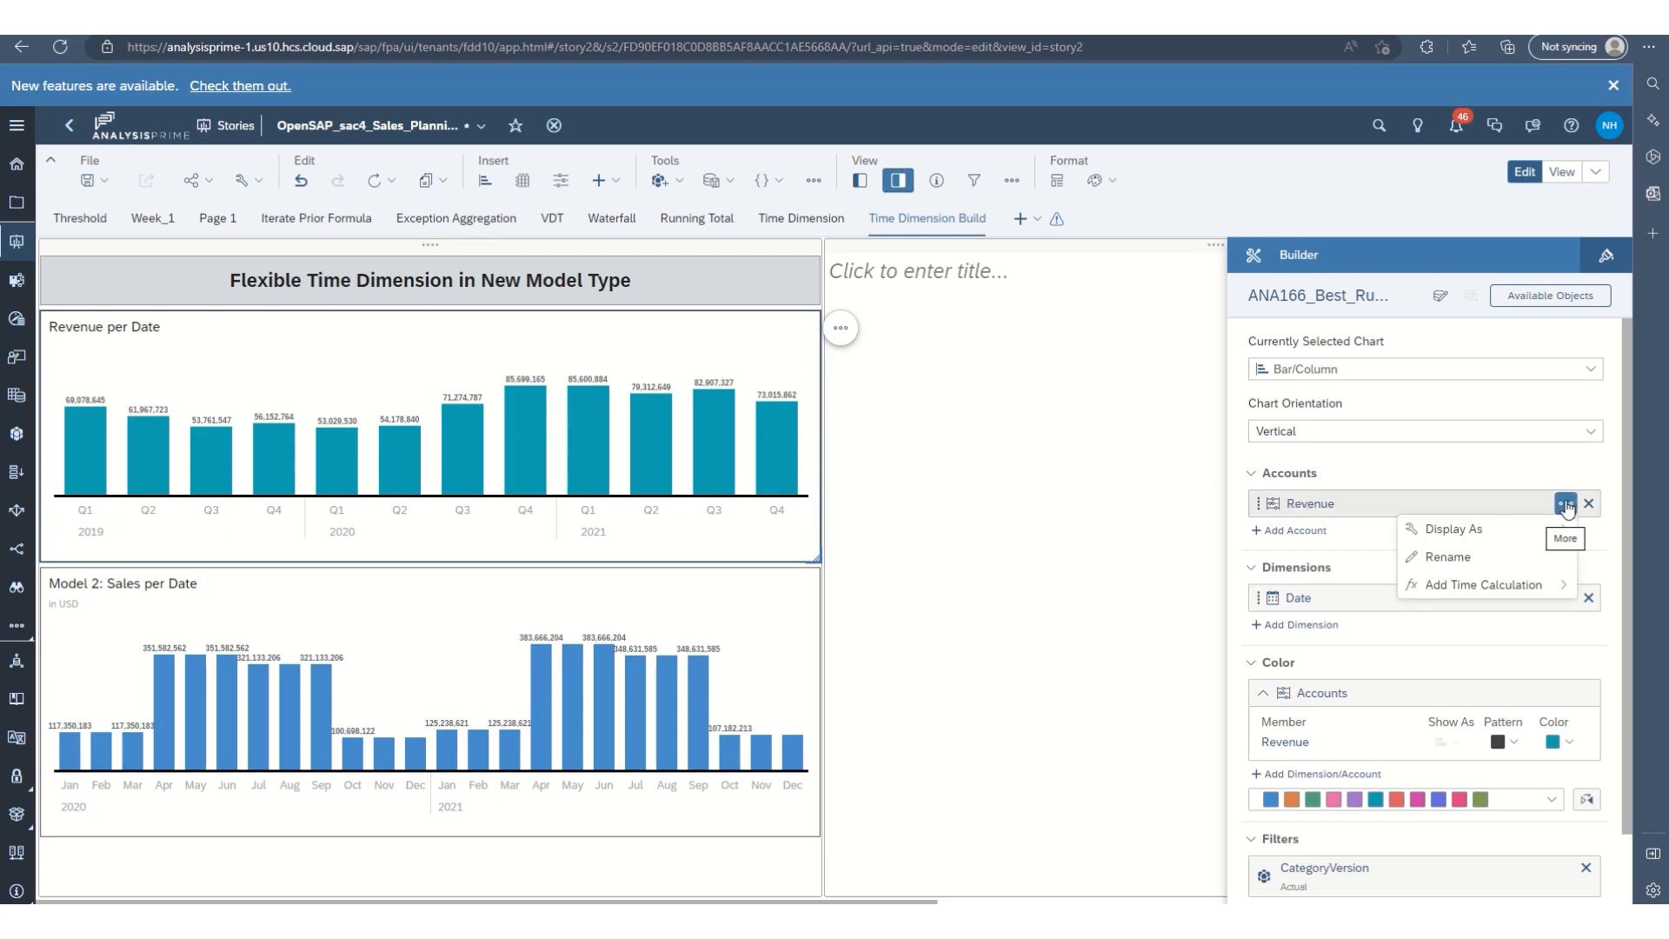
{"action": "mouse_move", "coordinate": [1504, 588]}
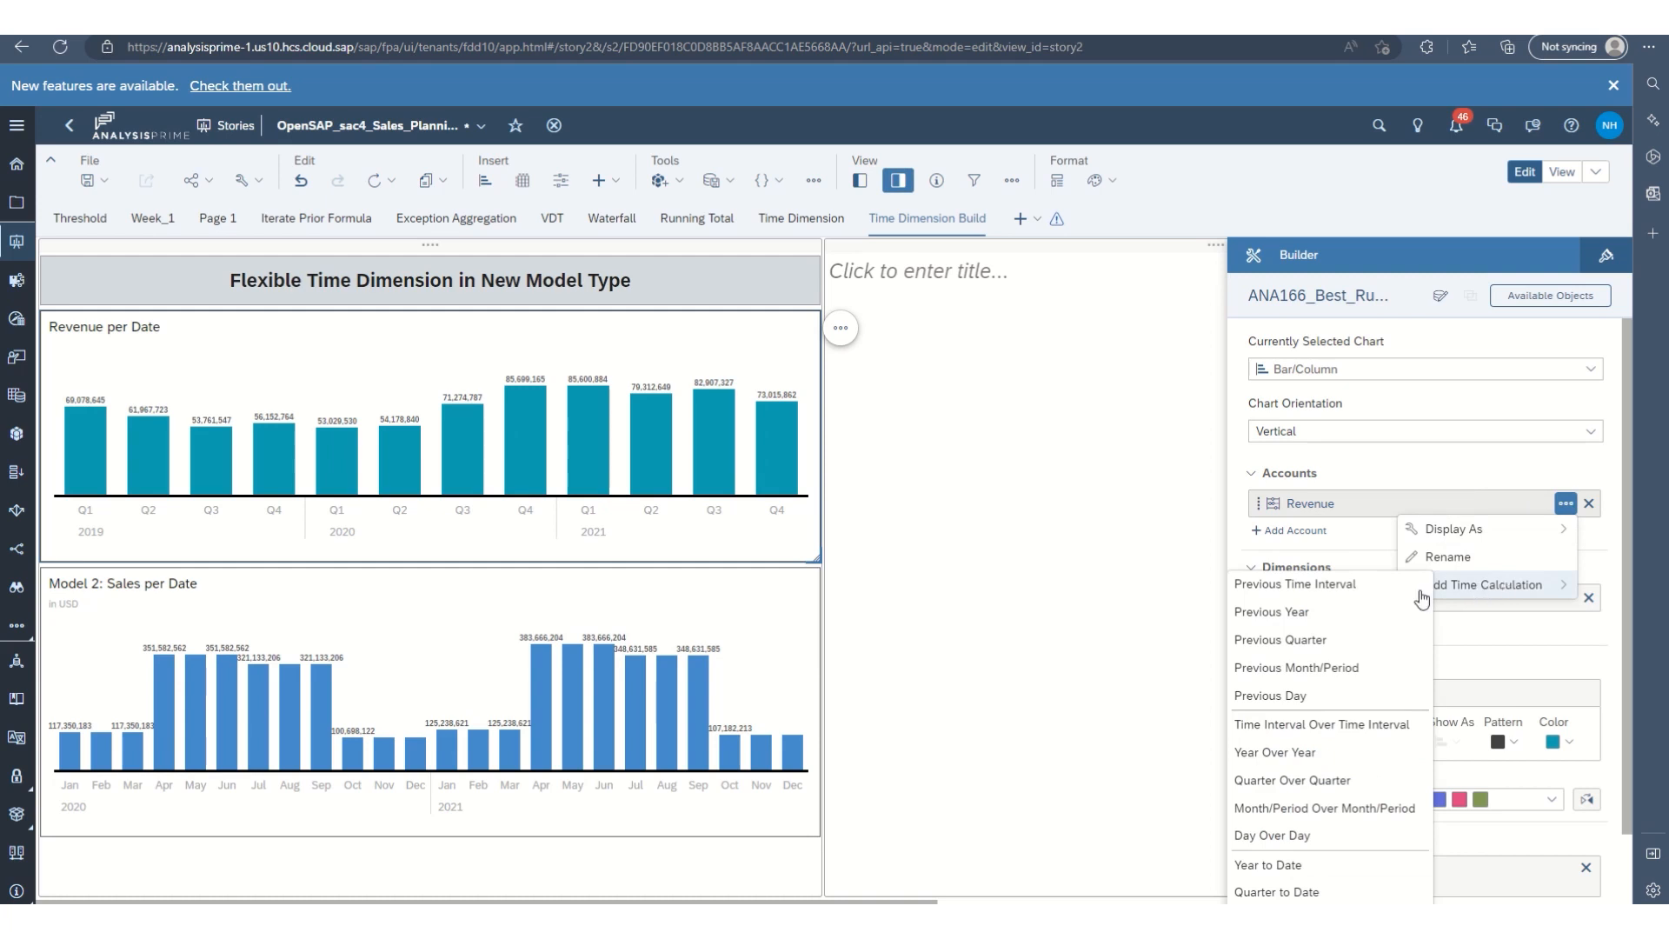
{"action": "left_click", "coordinate": [1314, 783]}
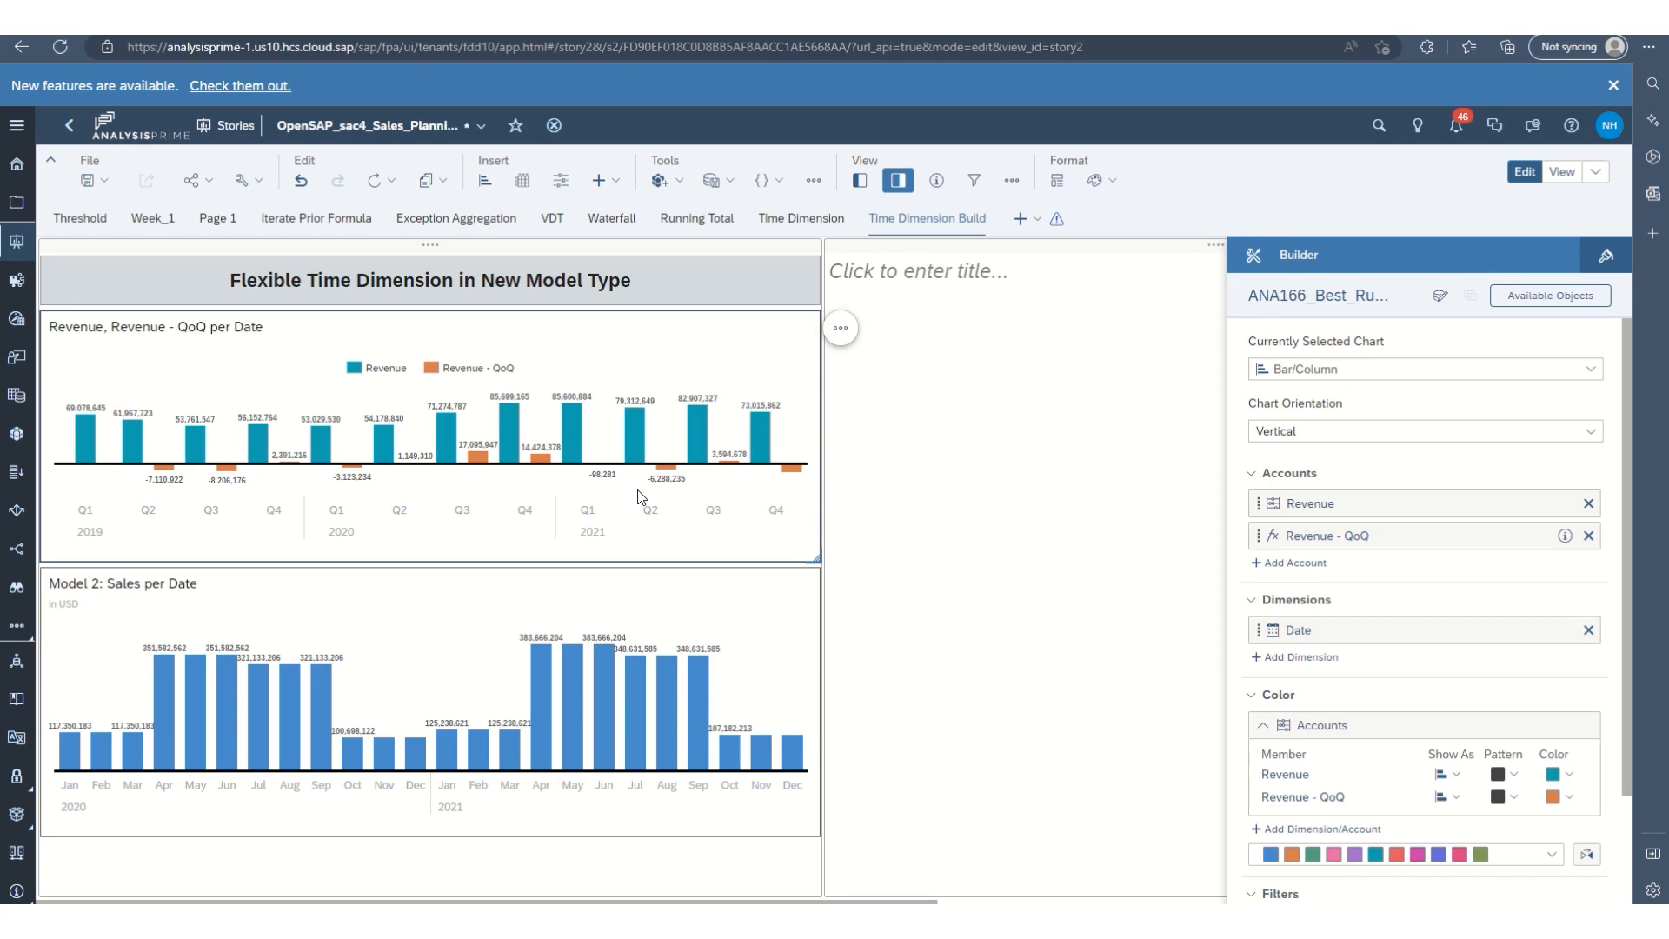
Add a Month/Period Over Month/Period time calculation to the Sales account in the Model 2: Sales per Date chart.
{"action": "left_click", "coordinate": [728, 616]}
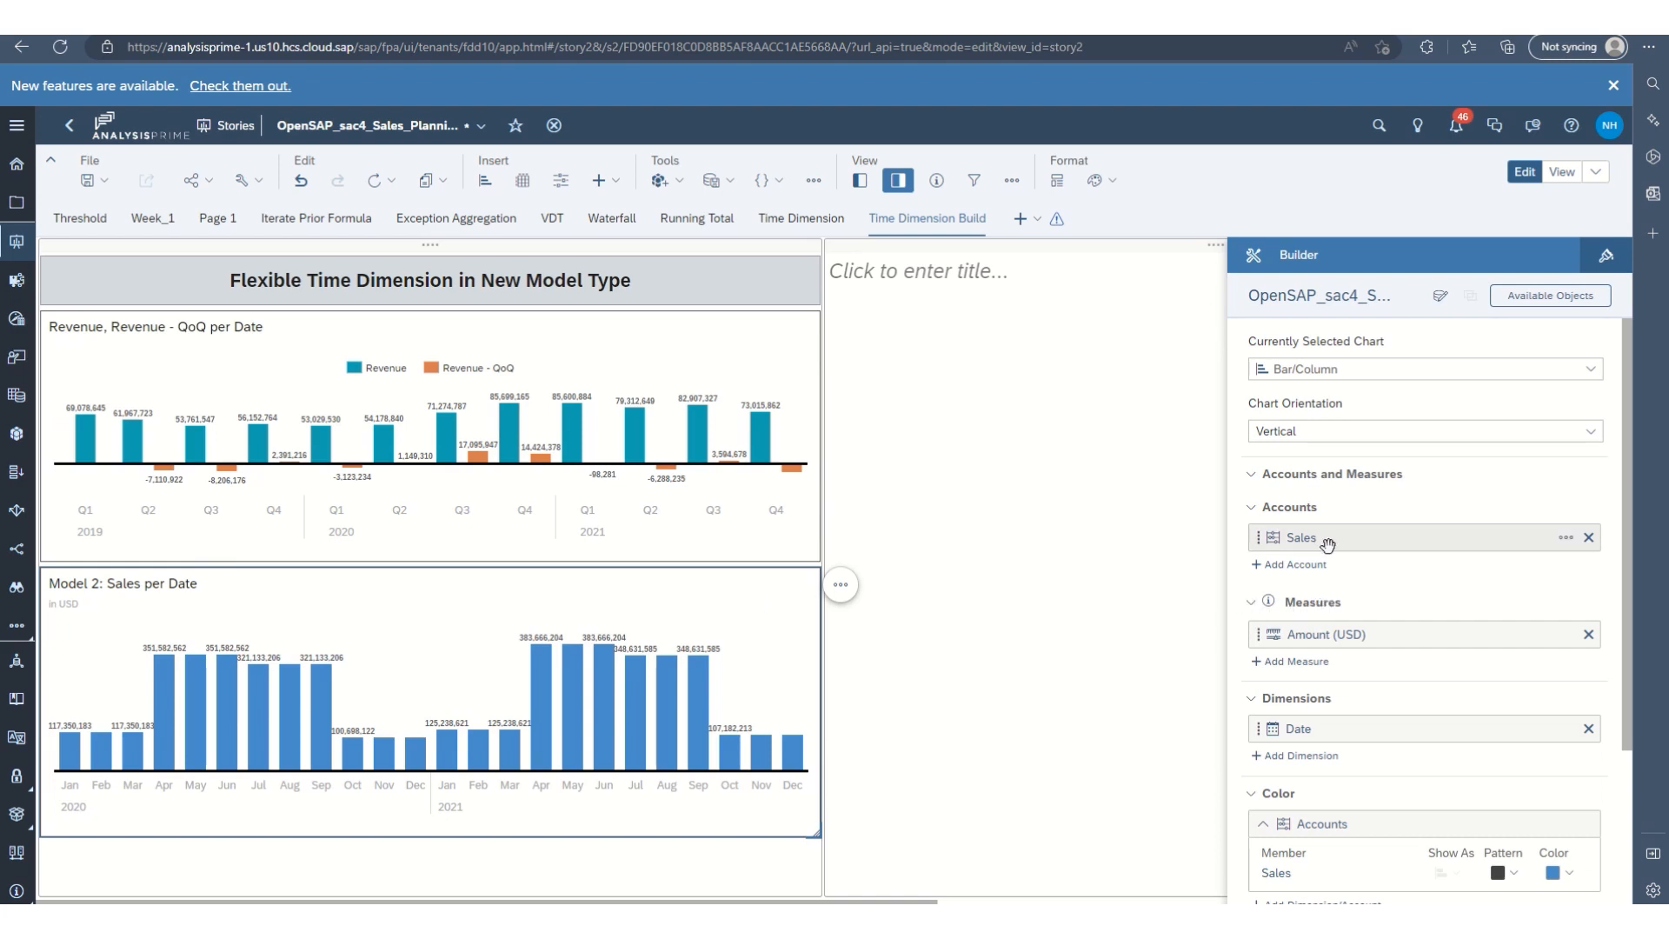
{"action": "left_click", "coordinate": [1566, 541]}
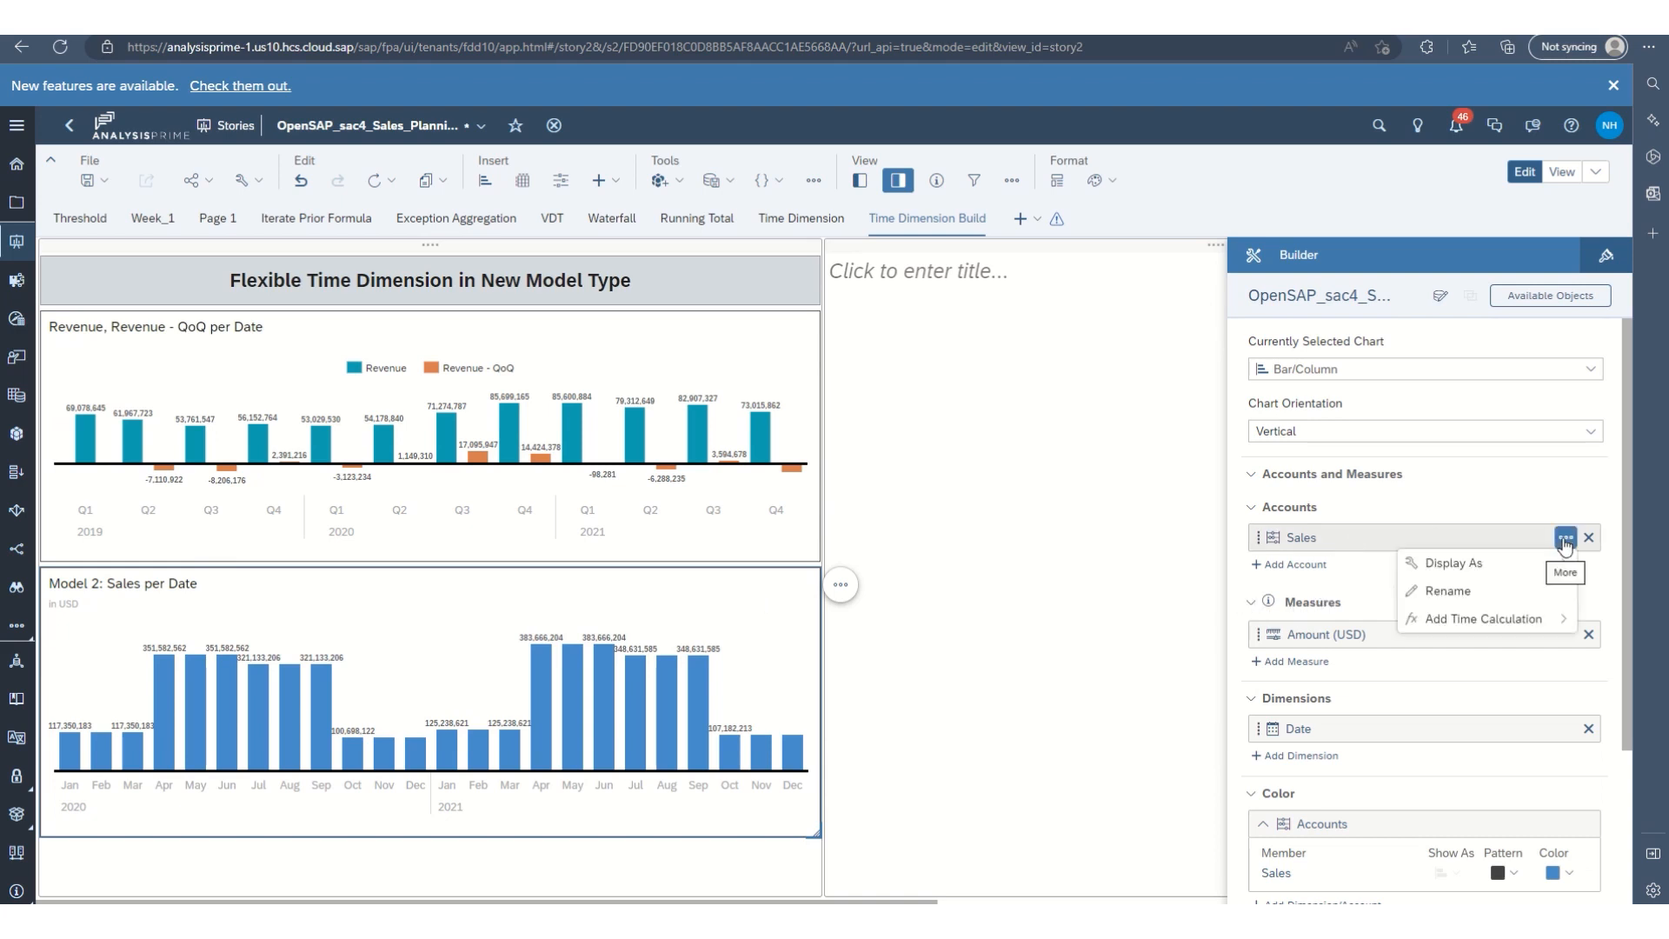
{"action": "mouse_move", "coordinate": [1543, 615]}
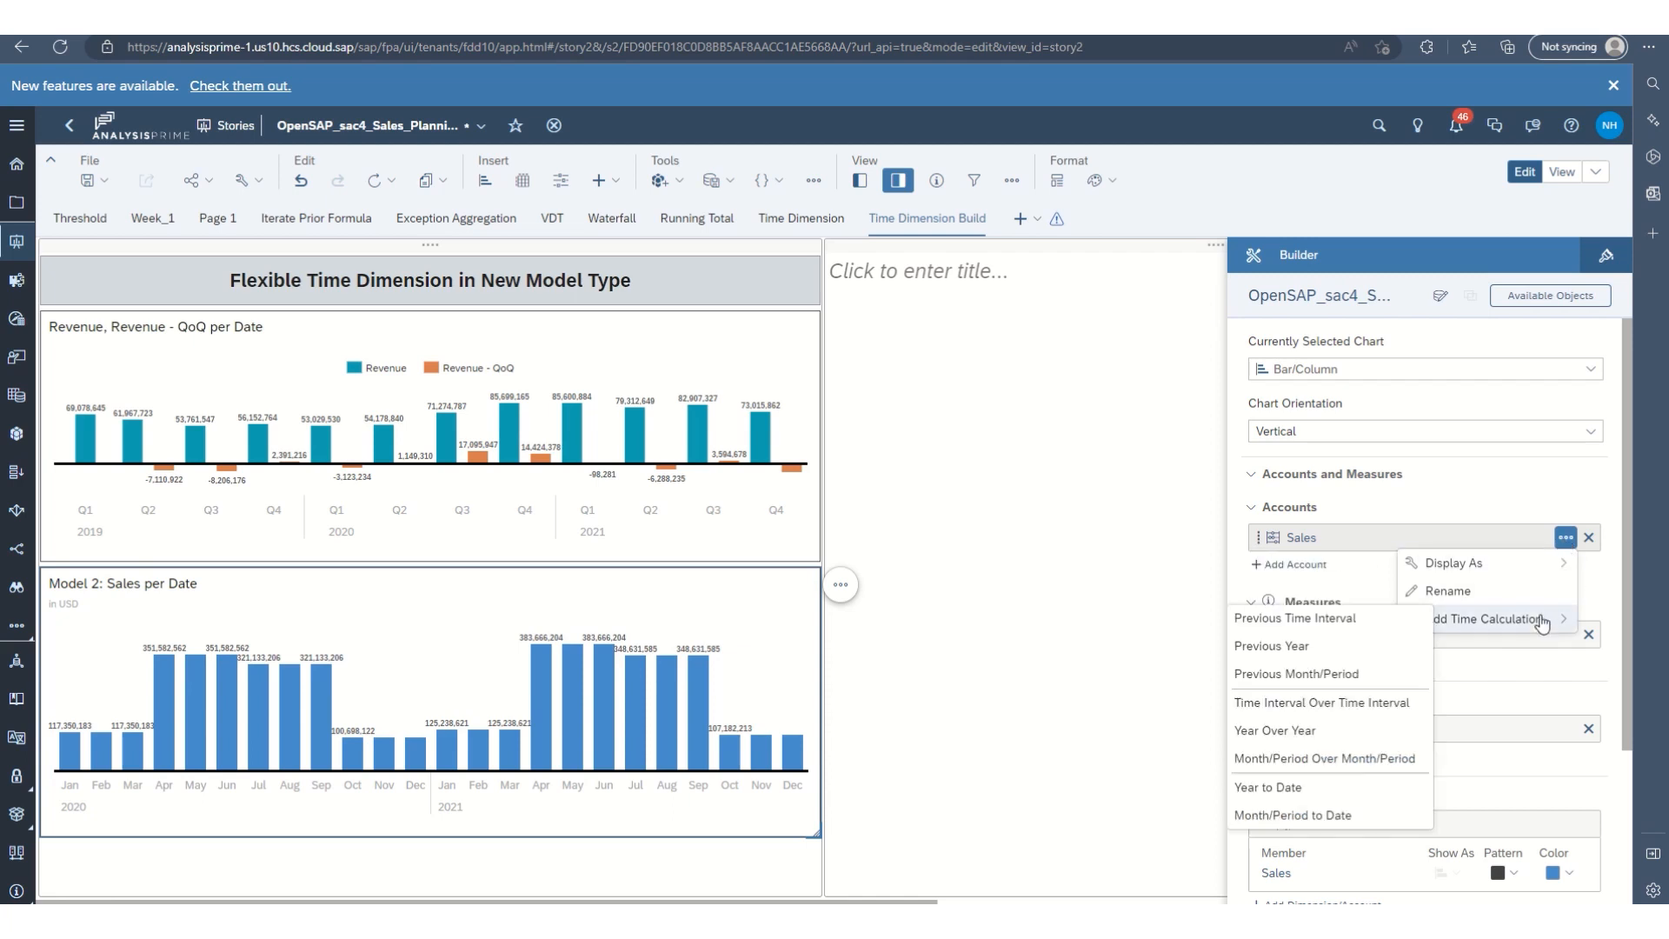
{"action": "left_click", "coordinate": [1357, 510]}
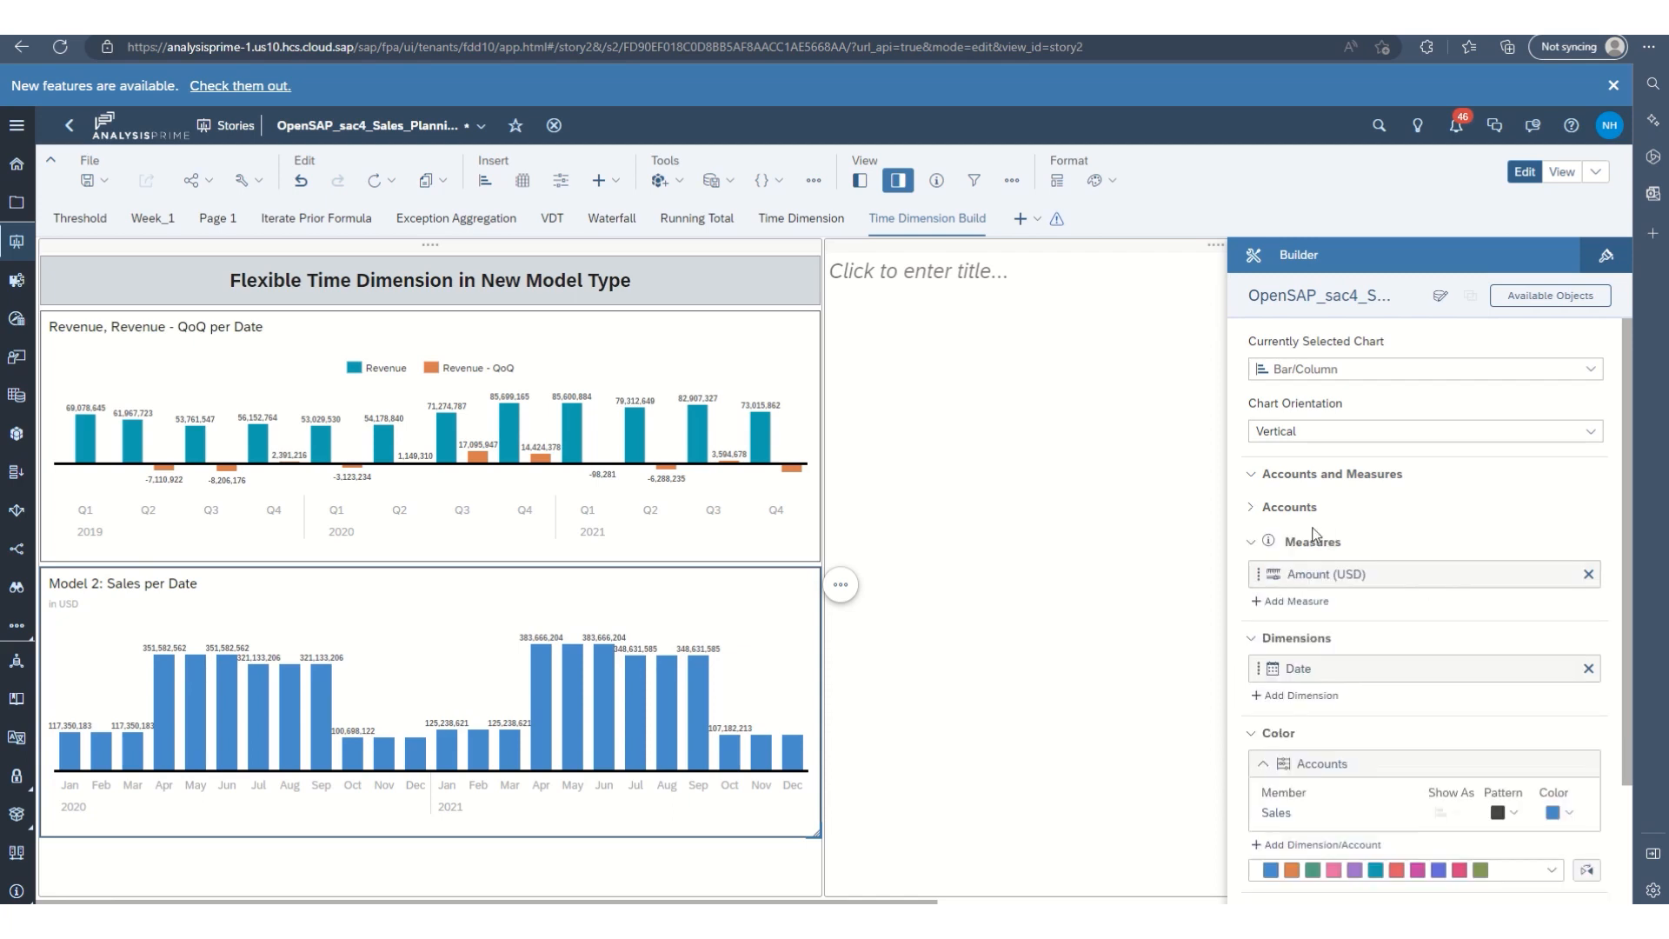
{"action": "left_click", "coordinate": [1262, 510]}
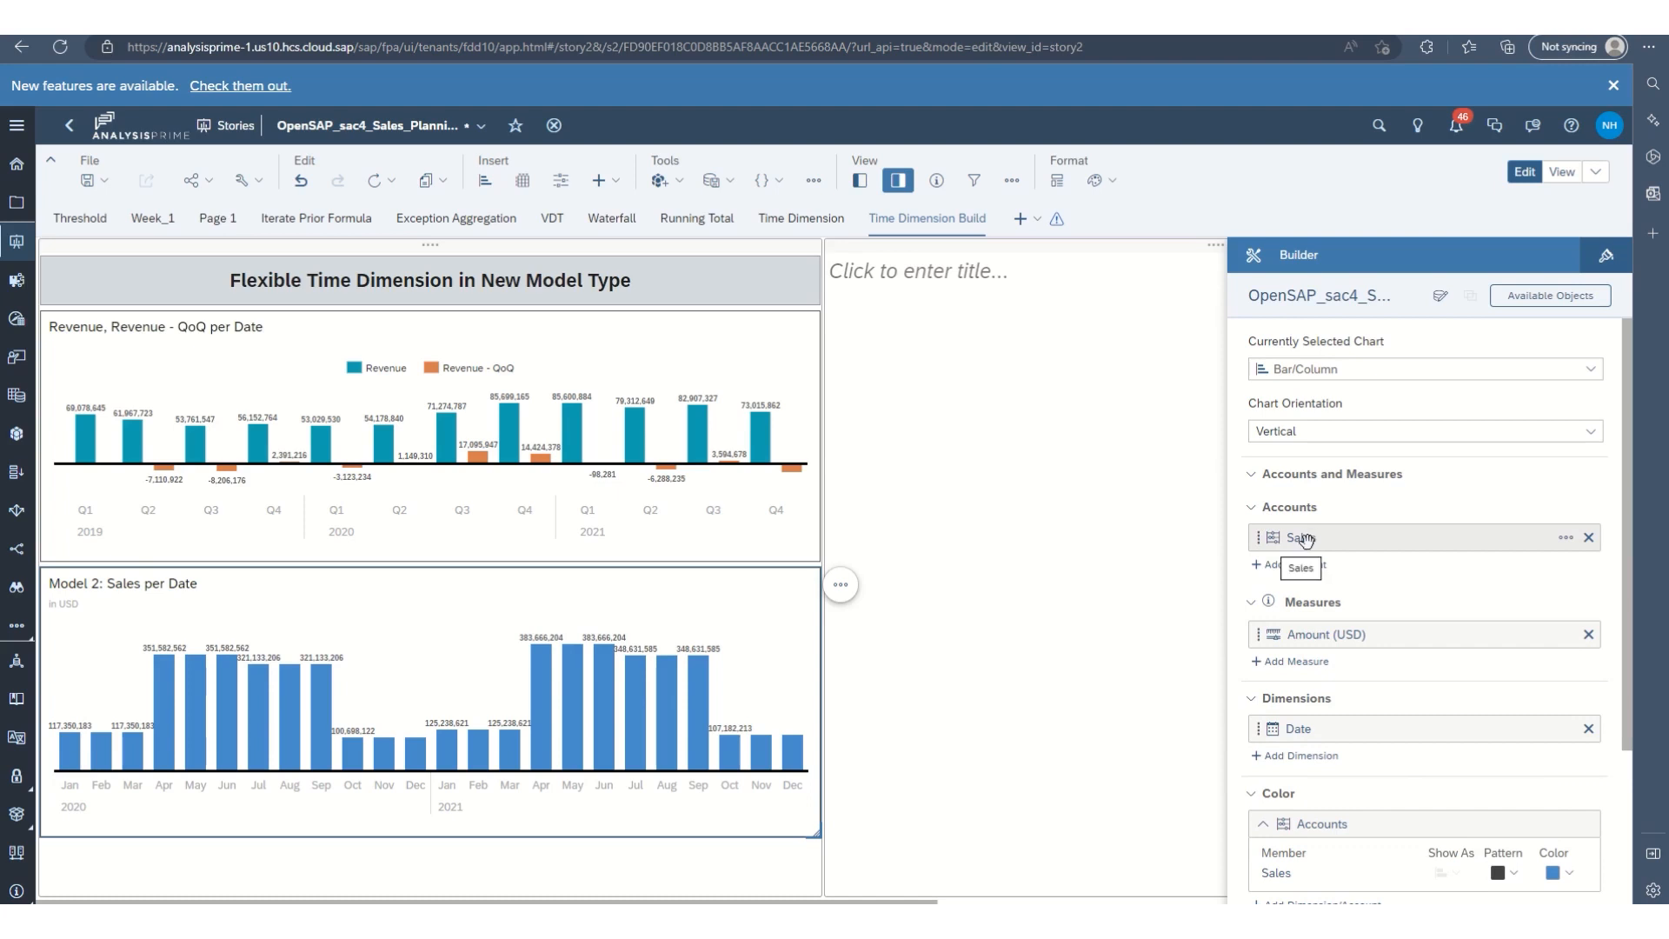
{"action": "left_click", "coordinate": [1567, 541]}
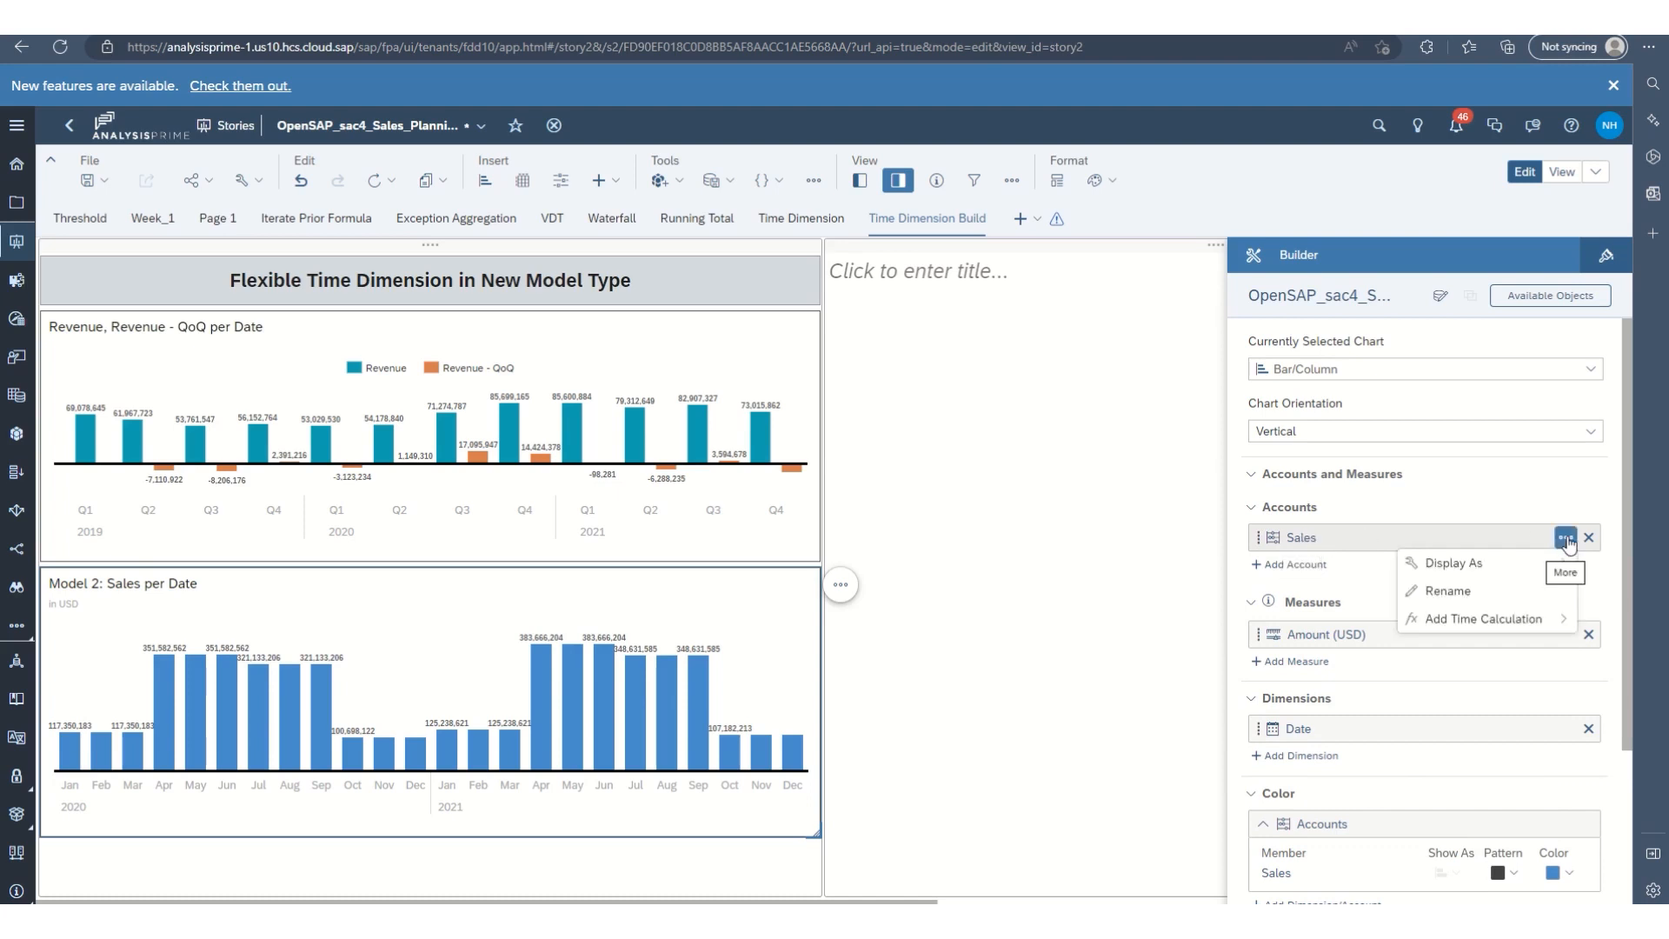
{"action": "mouse_move", "coordinate": [1517, 621]}
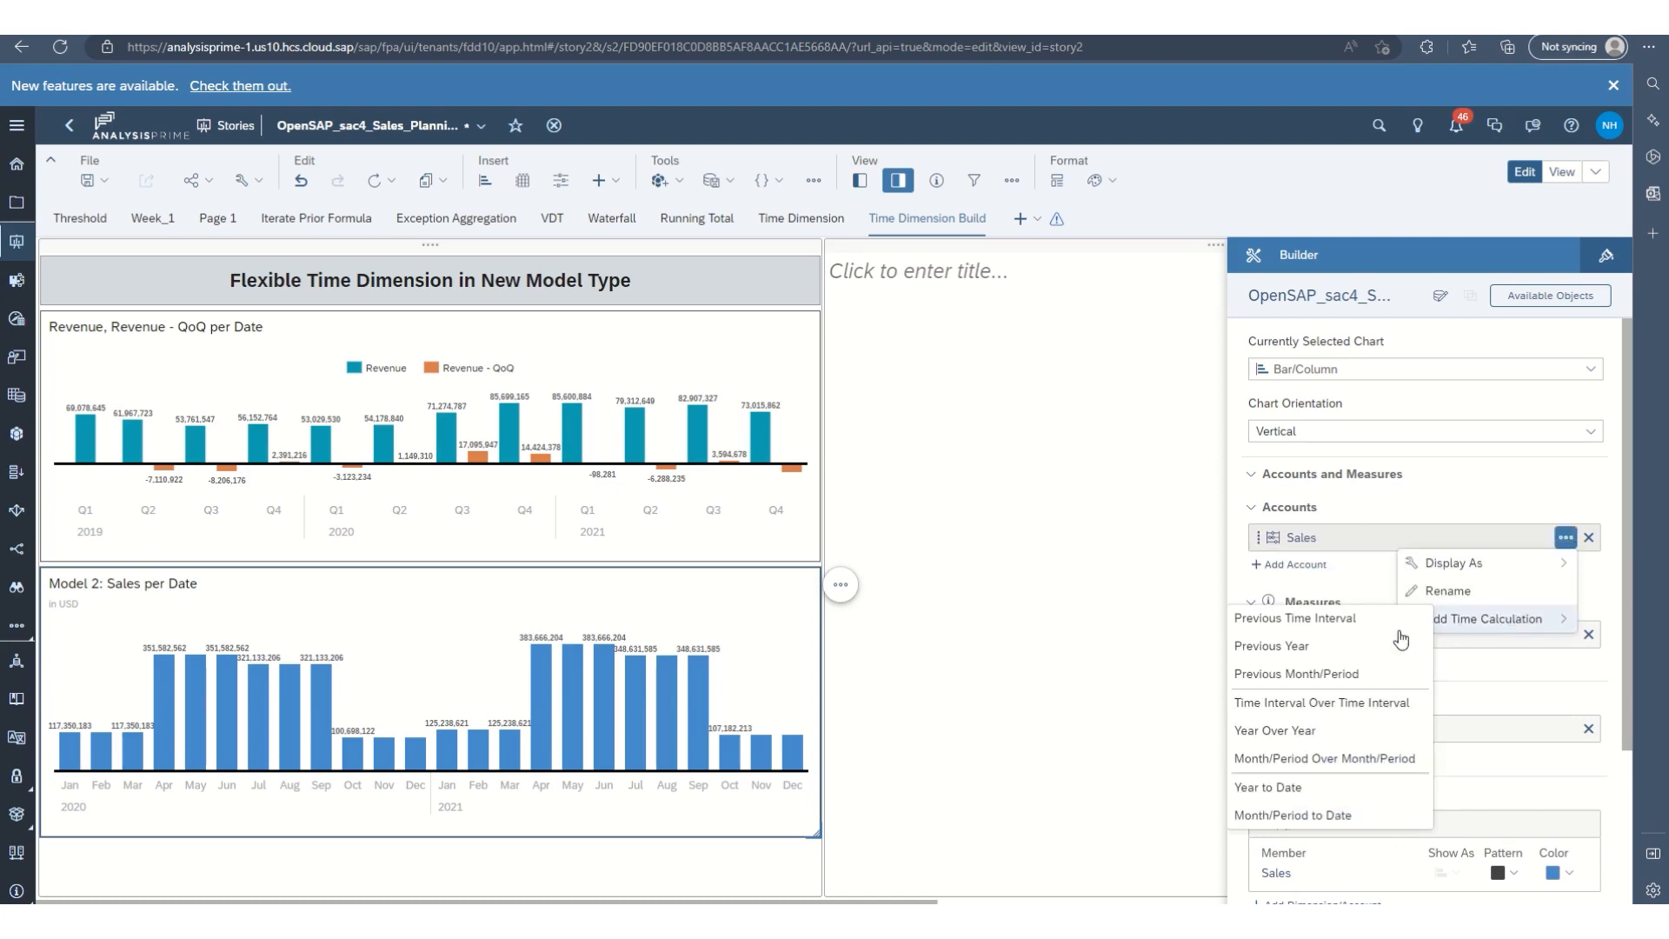
{"action": "left_click", "coordinate": [1320, 763]}
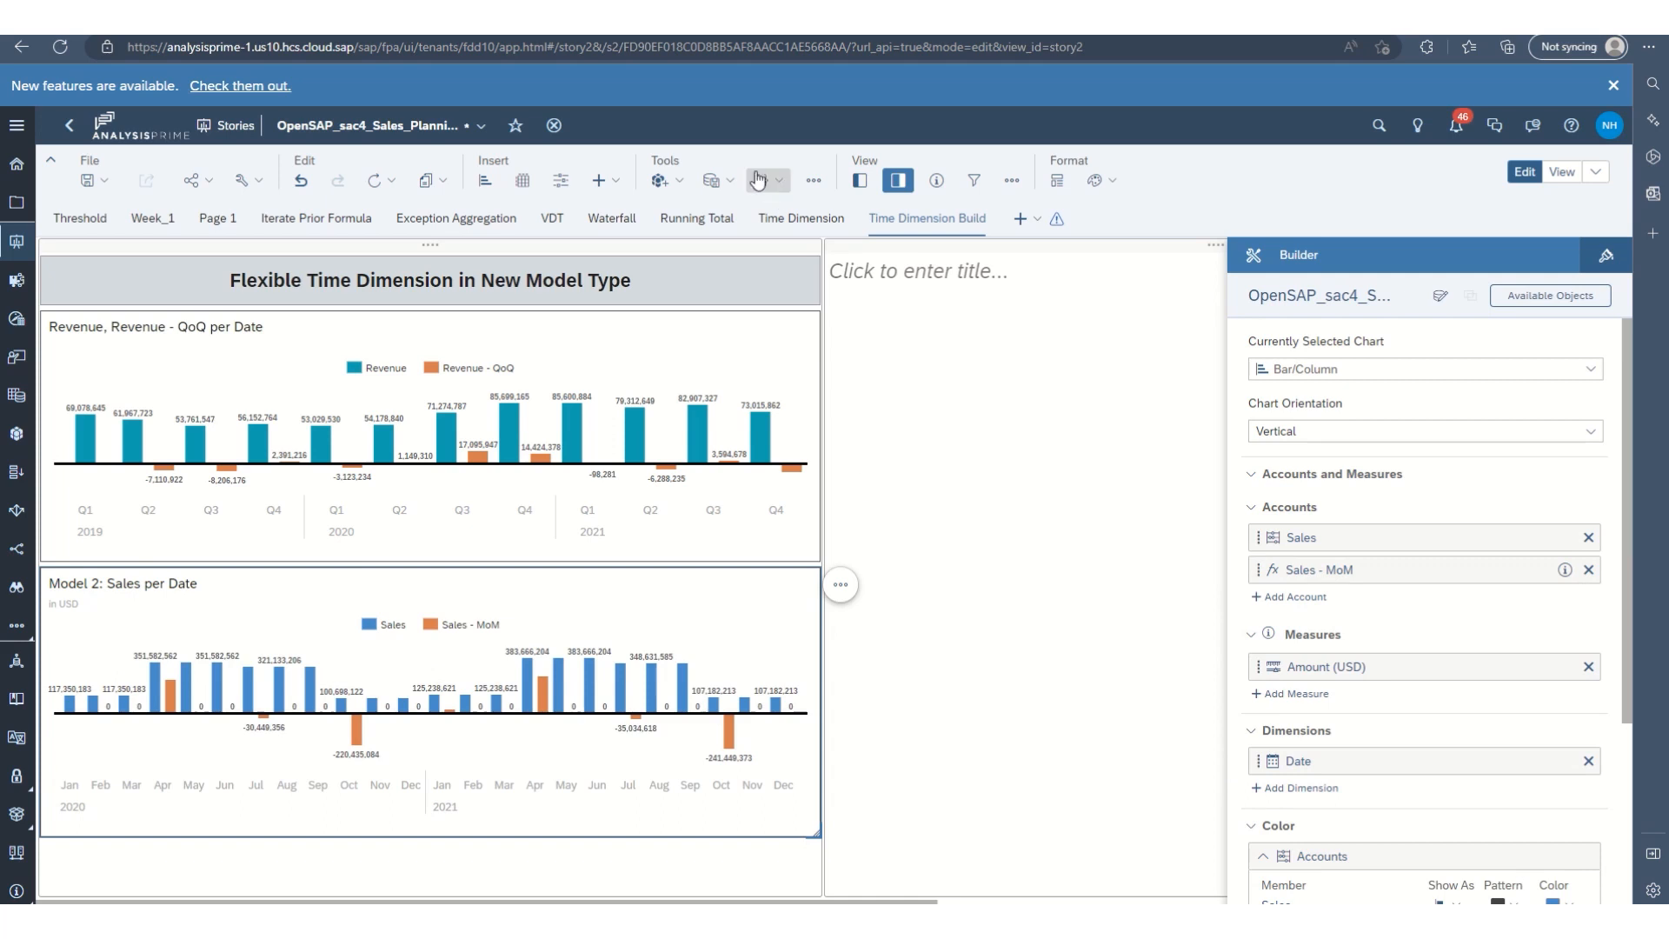
Insert a page filter on the Date dimension of ANA166_Best_Run_Sales_Testing Model, filtering by range.
{"action": "left_click", "coordinate": [561, 182]}
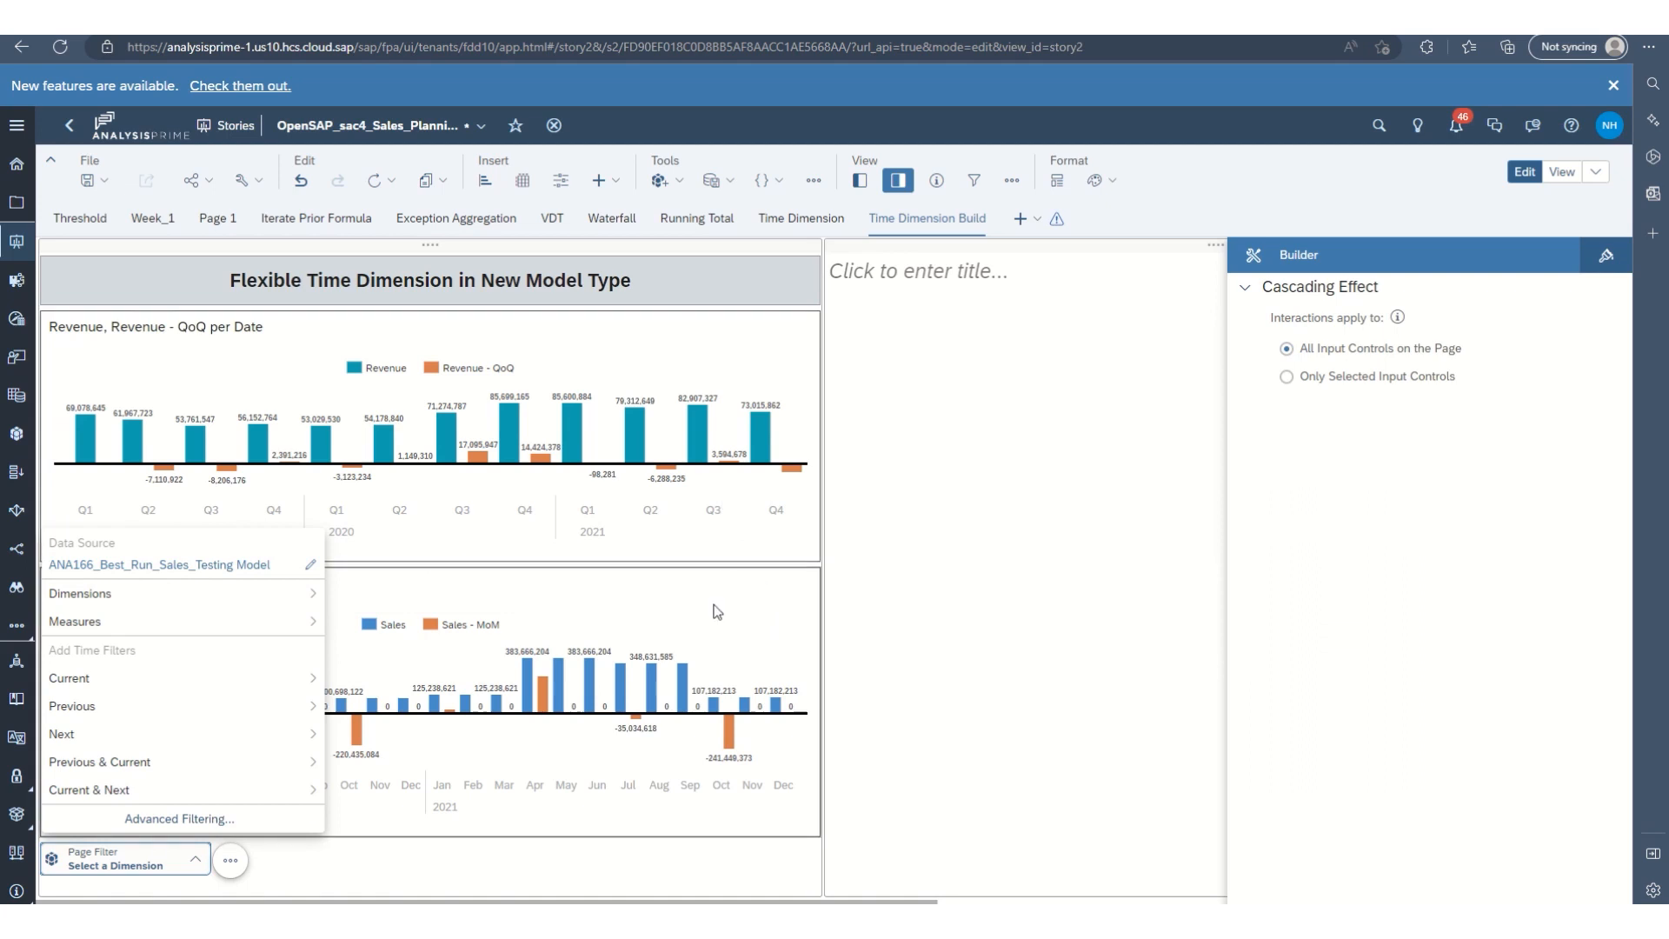
{"action": "mouse_move", "coordinate": [225, 576]}
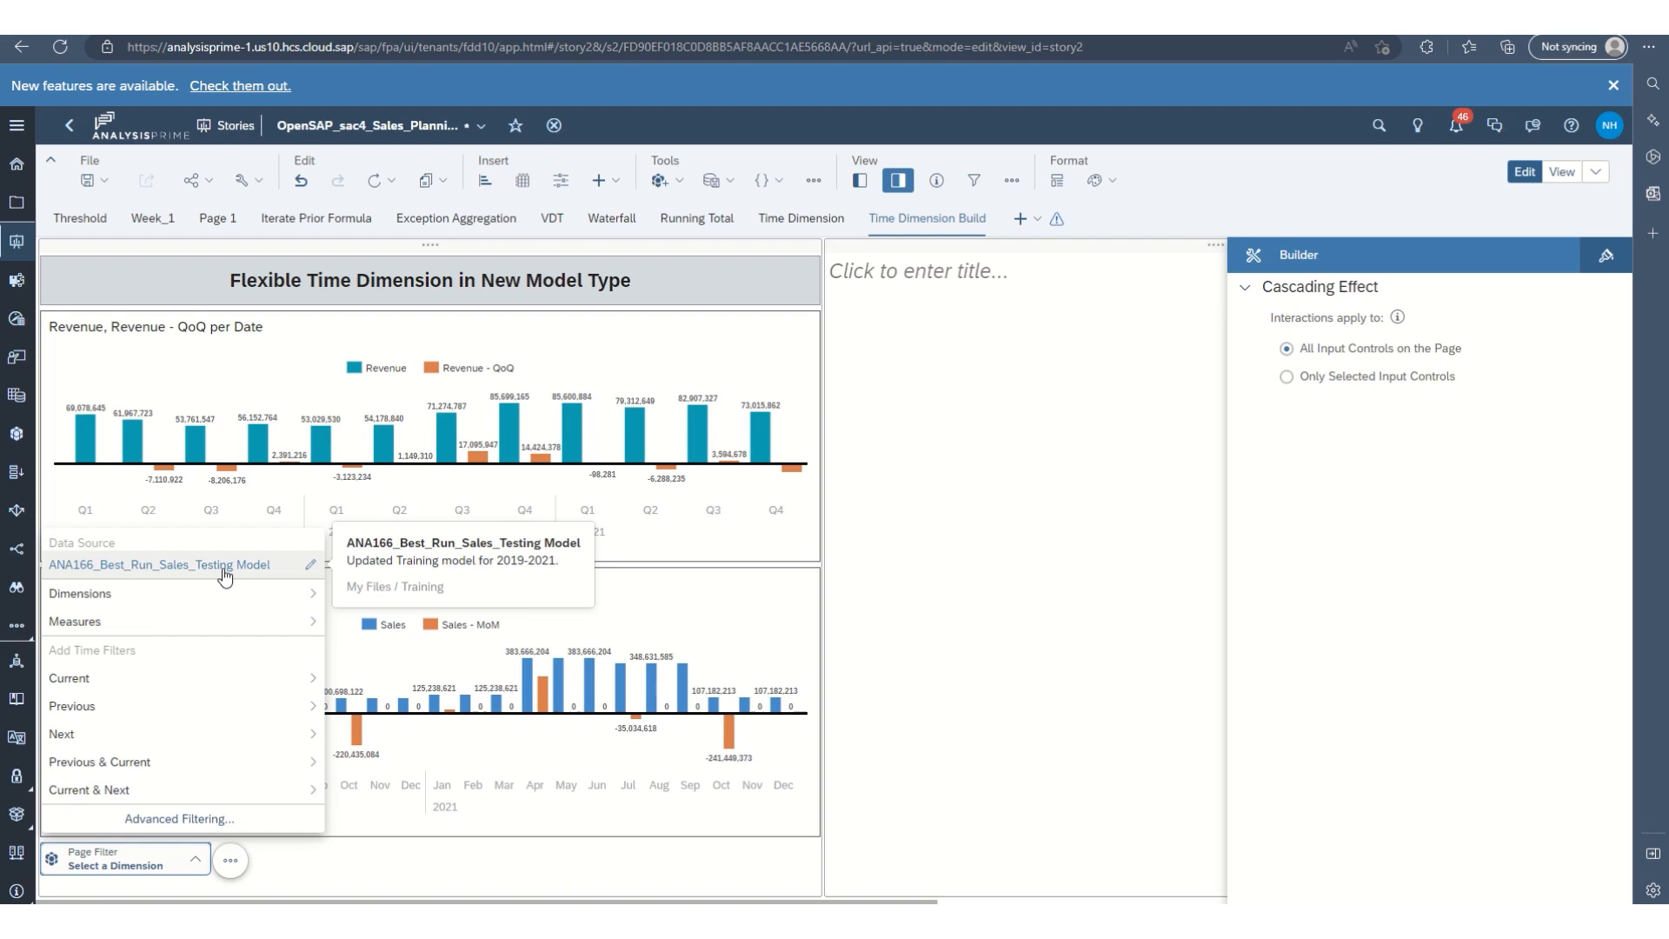
{"action": "left_click", "coordinate": [108, 595]}
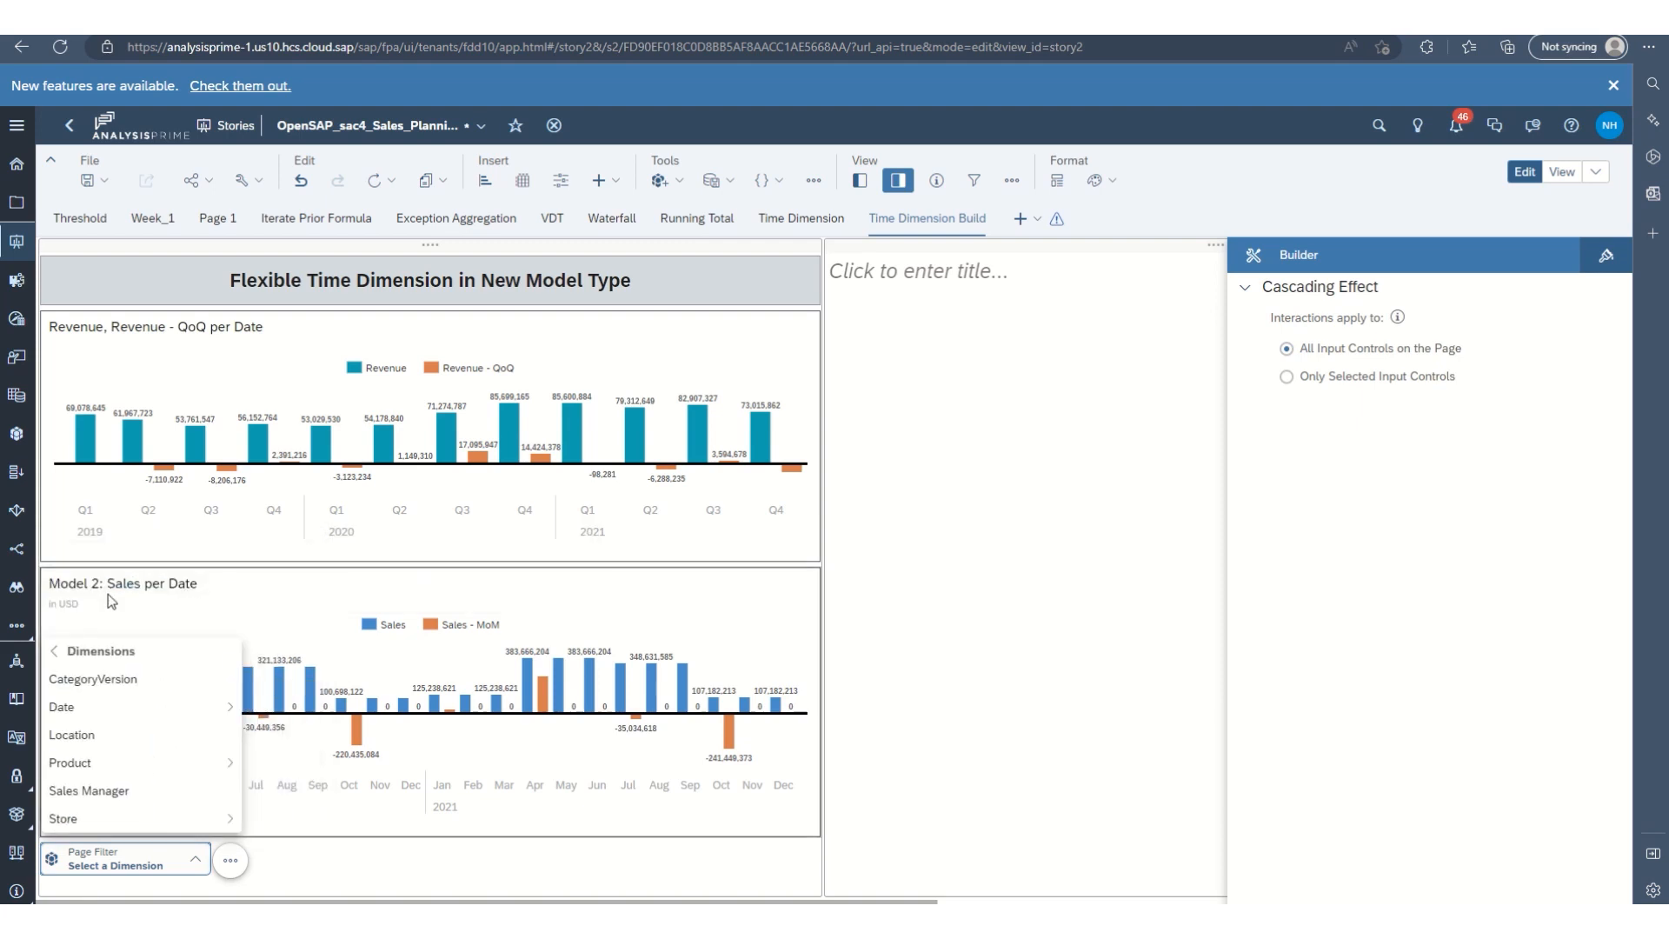
{"action": "mouse_move", "coordinate": [113, 708]}
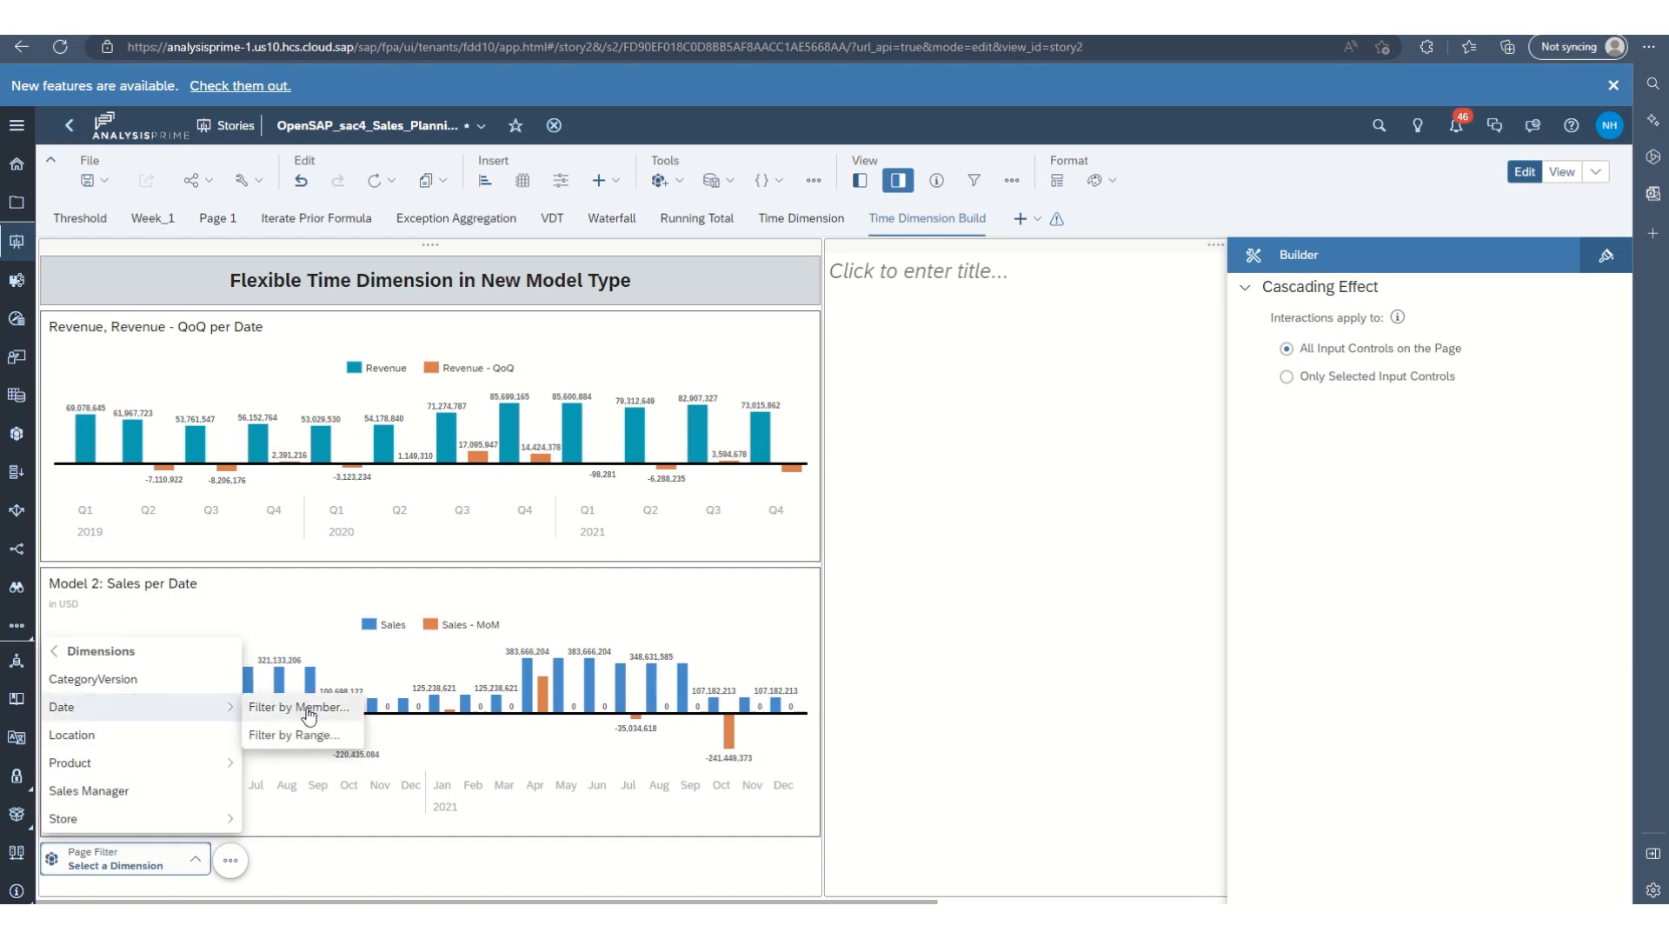
{"action": "left_click", "coordinate": [309, 735]}
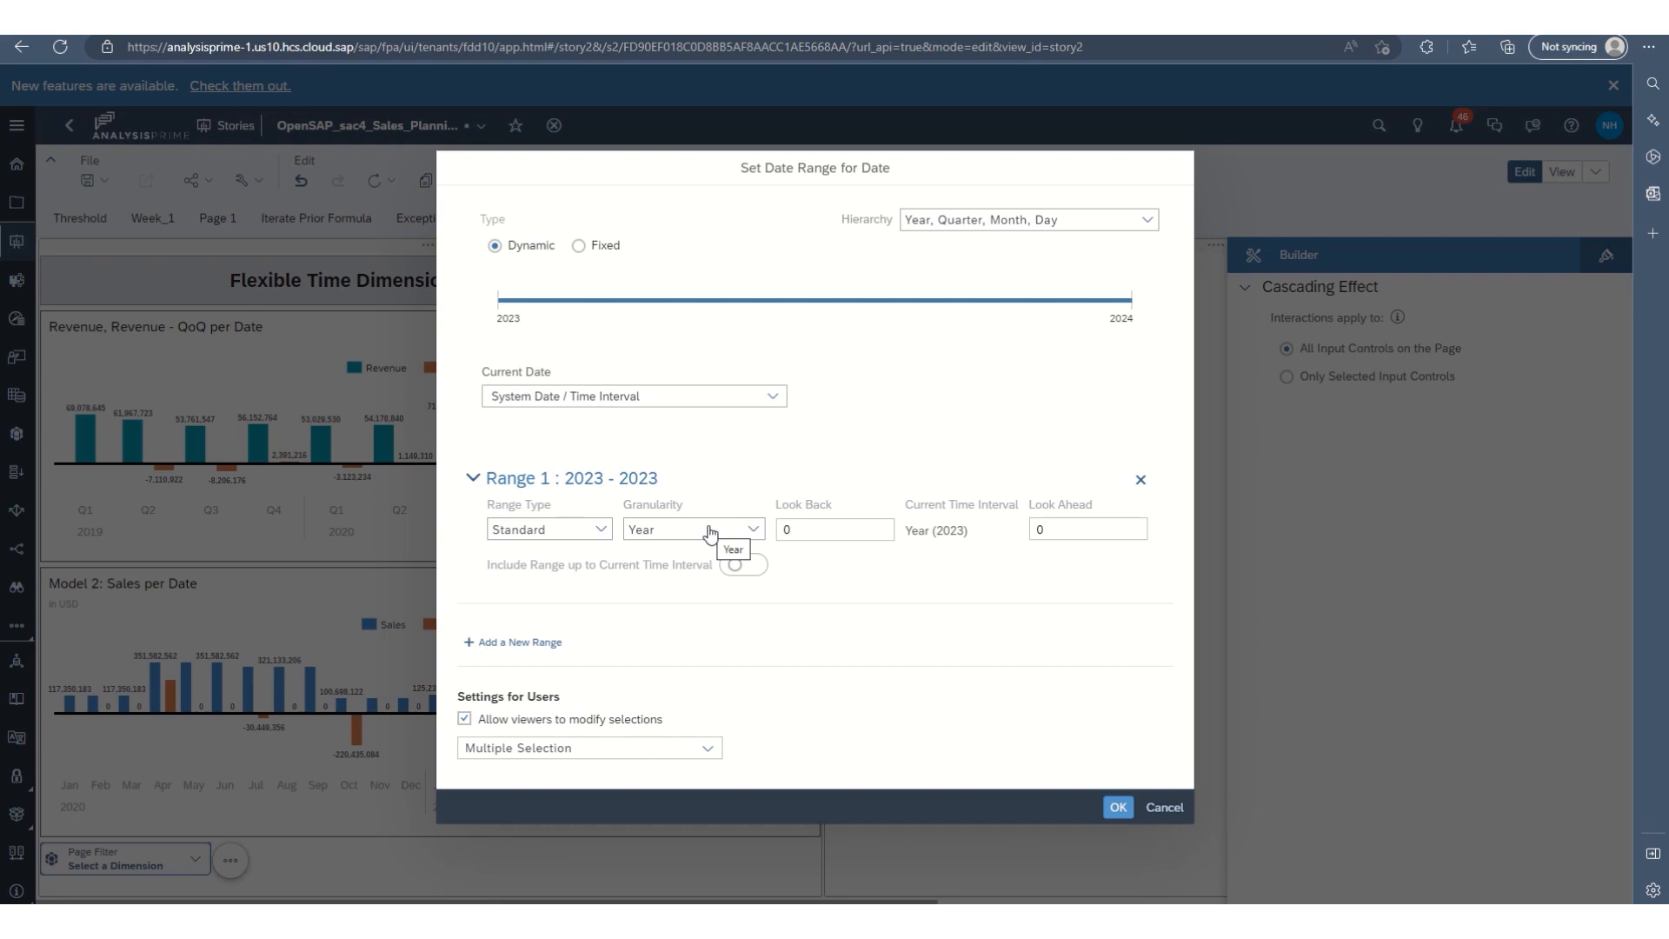
Set Range 1 to the Offset type with an offset amount of 2 years looking back.
{"action": "left_click", "coordinate": [600, 529]}
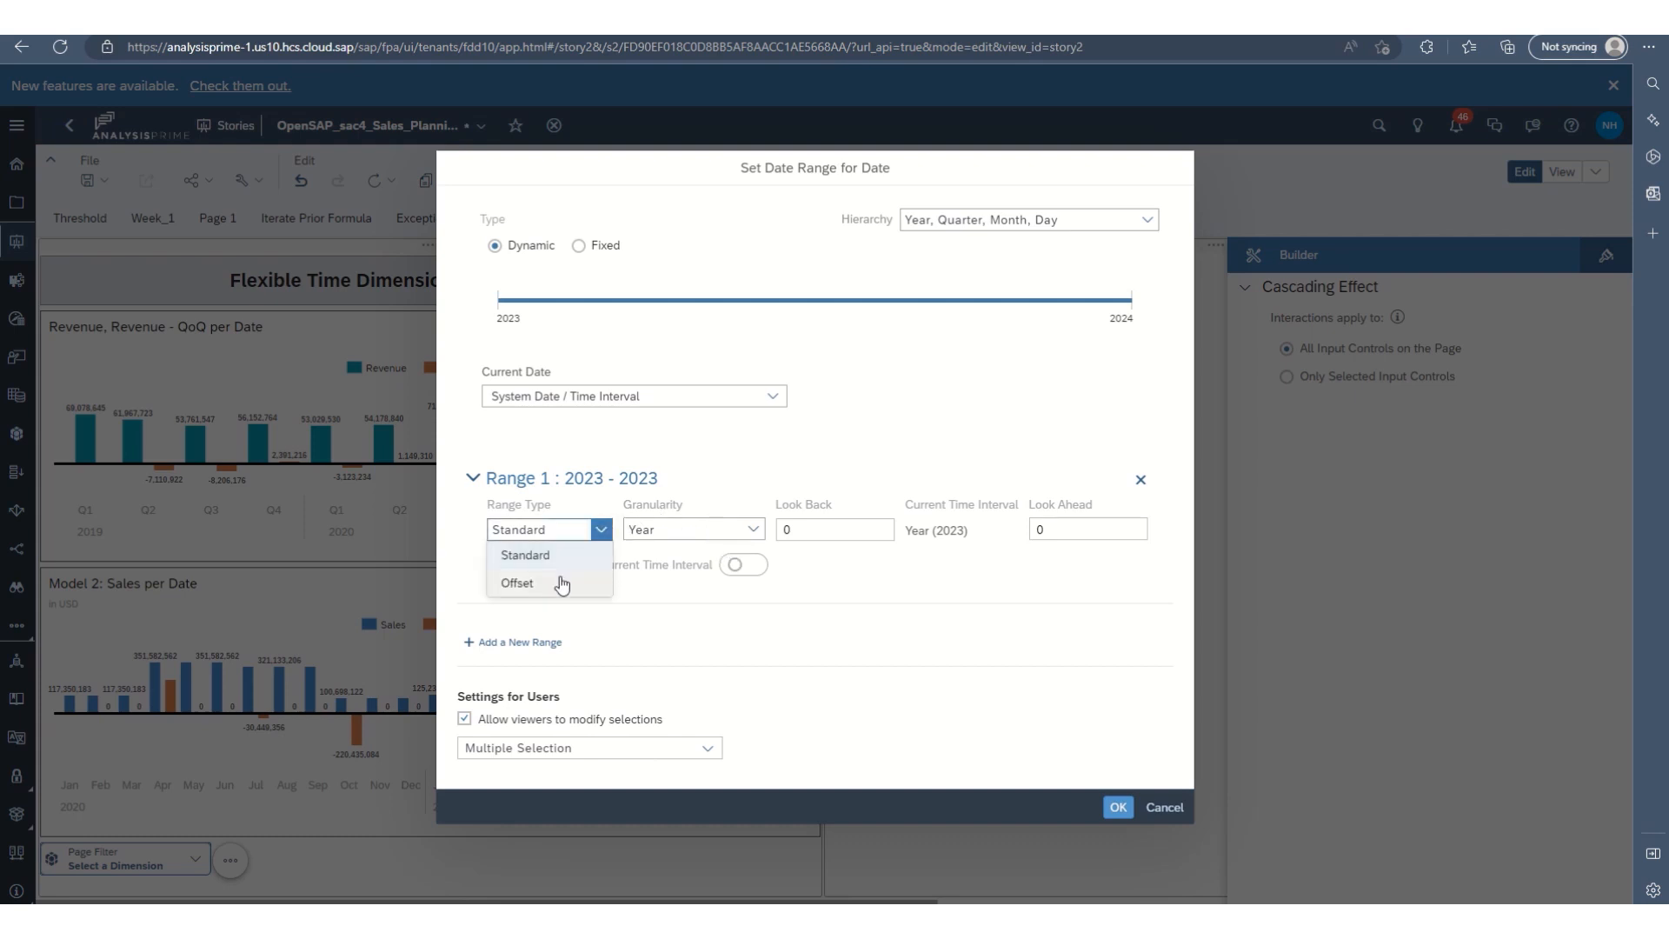
{"action": "left_click", "coordinate": [561, 583]}
{"action": "left_click", "coordinate": [826, 563]}
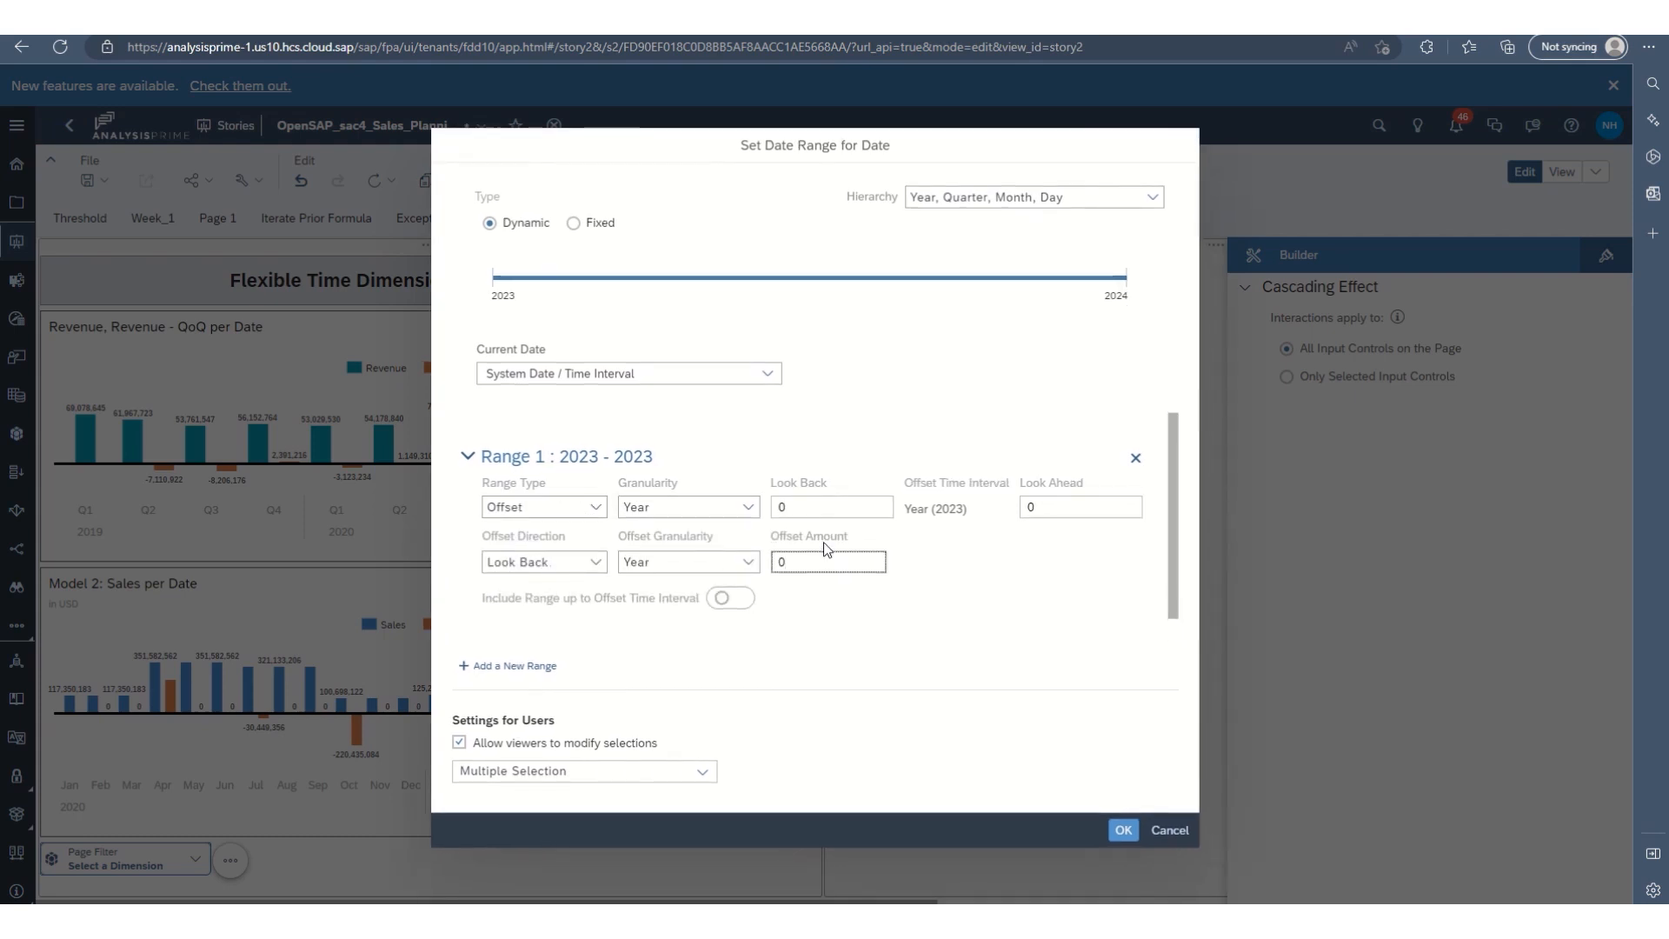
{"action": "key", "text": "BackSpace"}
{"action": "left_click", "coordinate": [906, 626]}
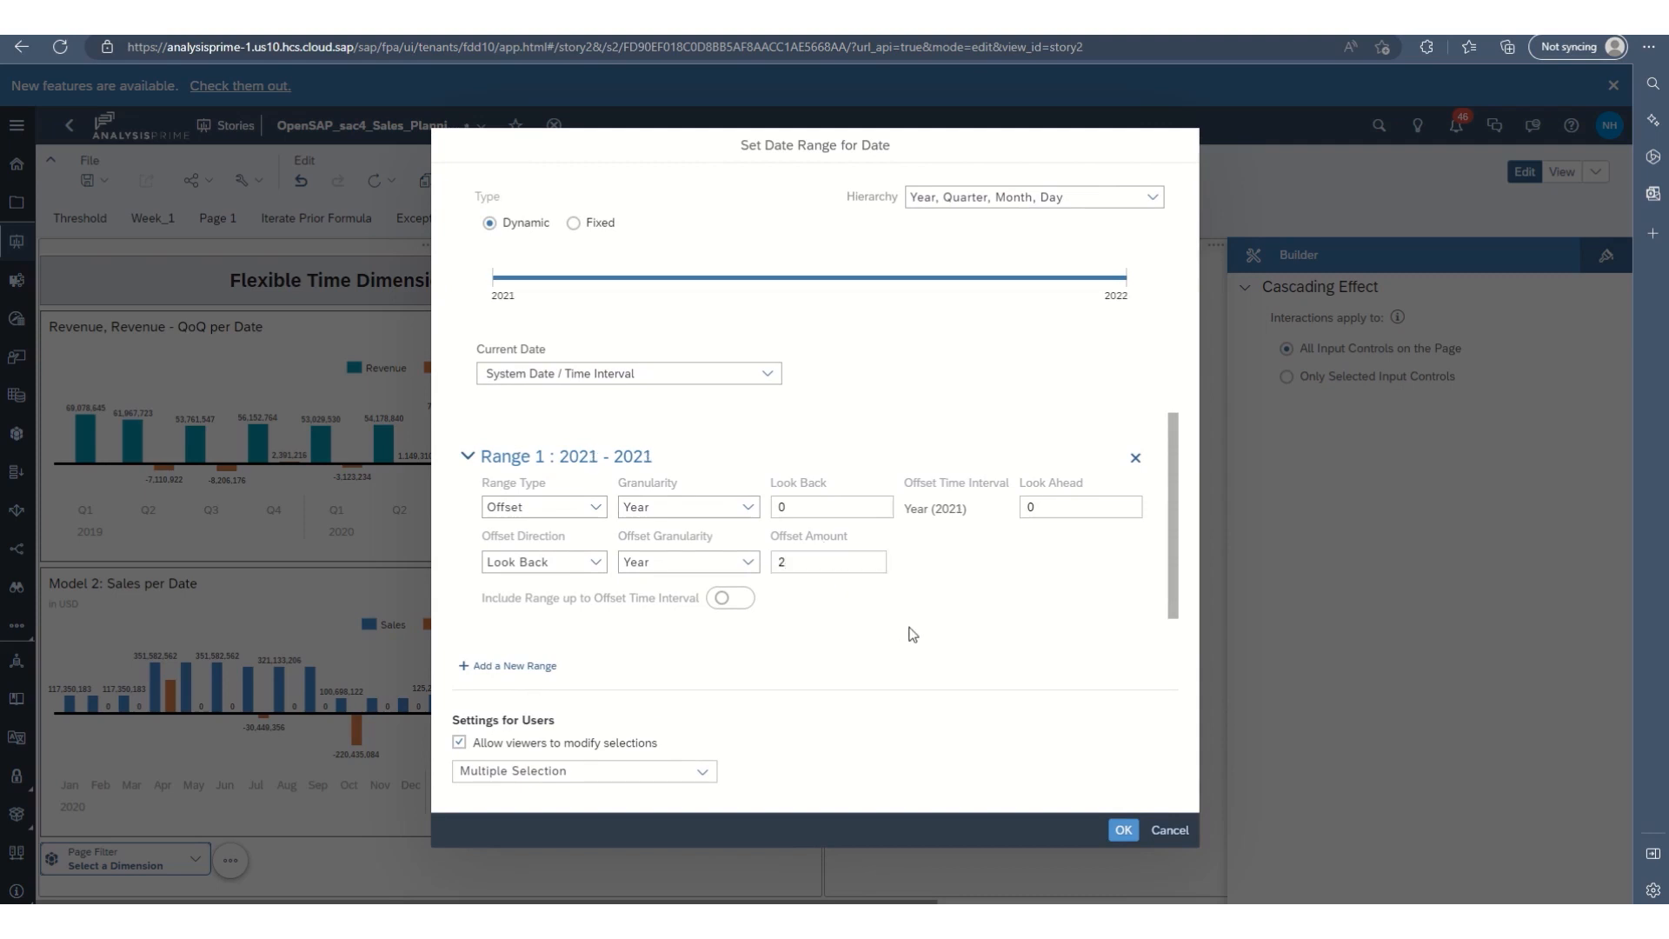
Add a second standard yearly date range with a look back of 4.
{"action": "left_click", "coordinate": [505, 668]}
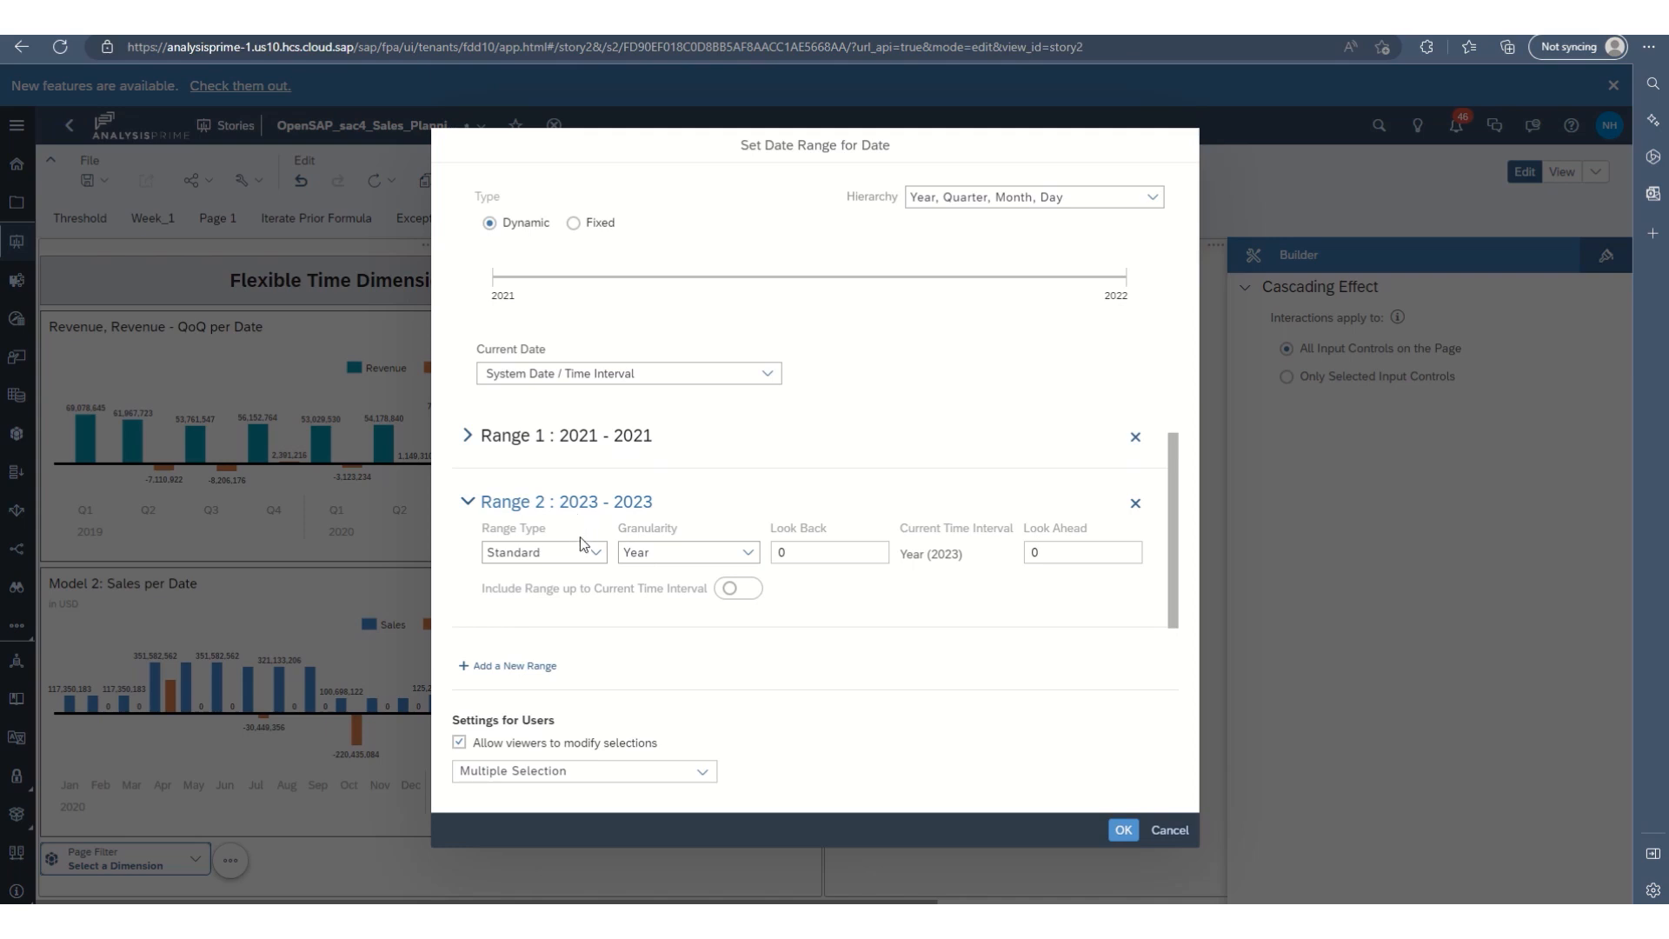
{"action": "left_click", "coordinate": [804, 554]}
{"action": "type", "text": "4"}
{"action": "left_click", "coordinate": [861, 624]}
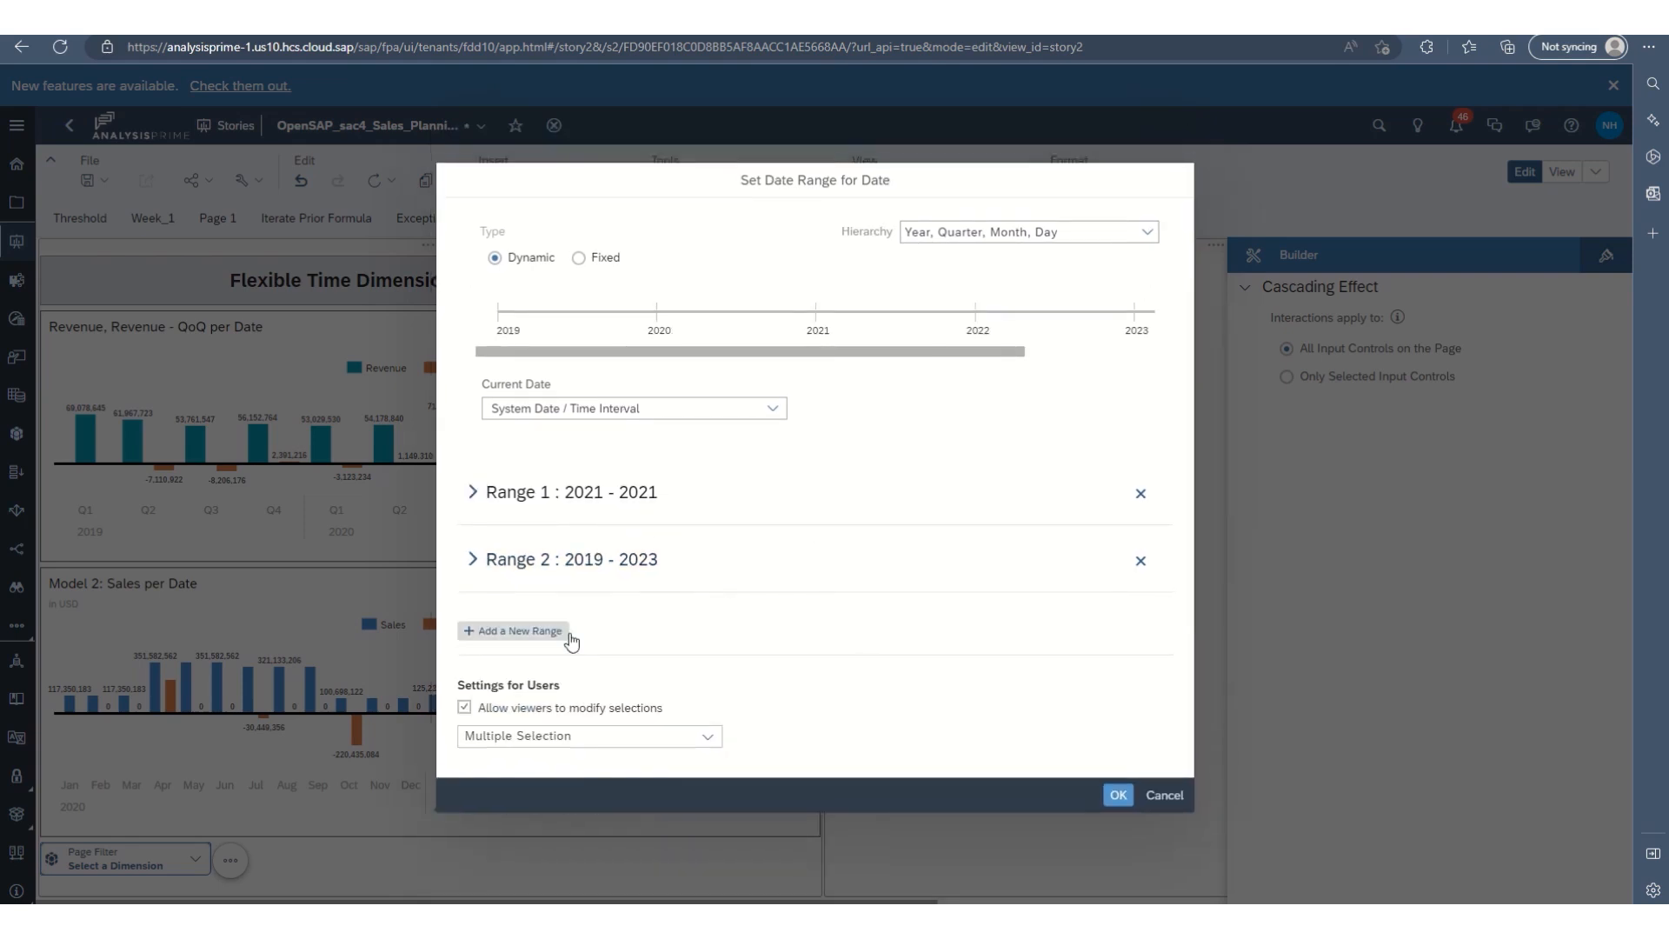
{"action": "left_click", "coordinate": [473, 561]}
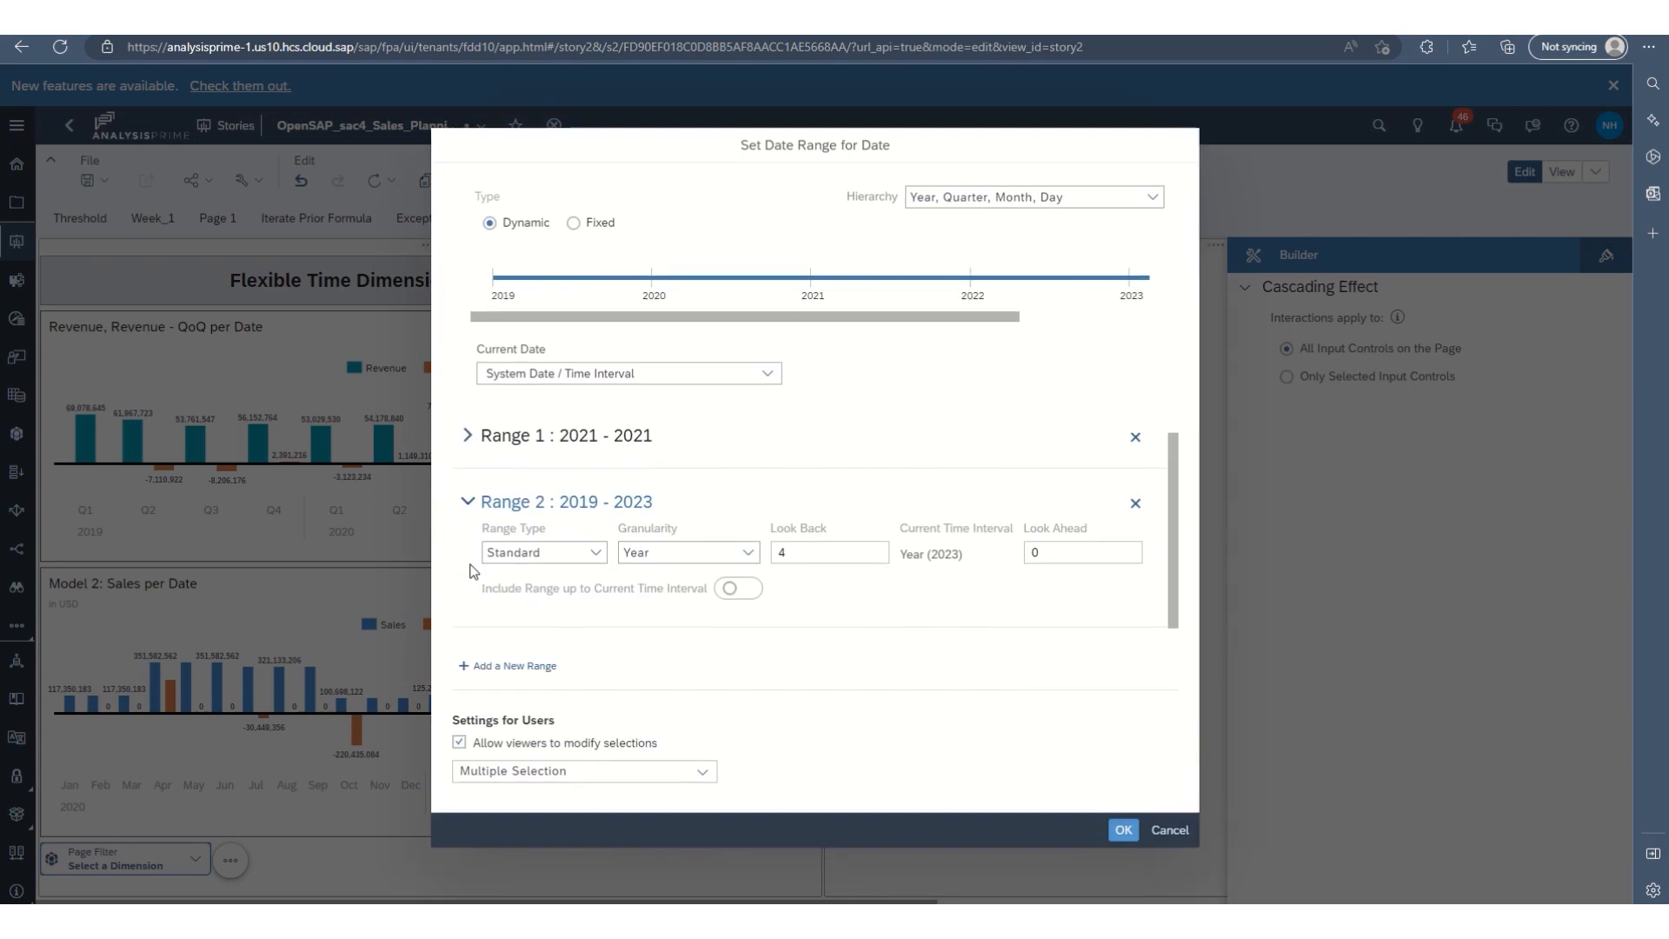
Restrict viewers of the date filter to Single Selection and apply the date range settings.
{"action": "left_click", "coordinate": [519, 773]}
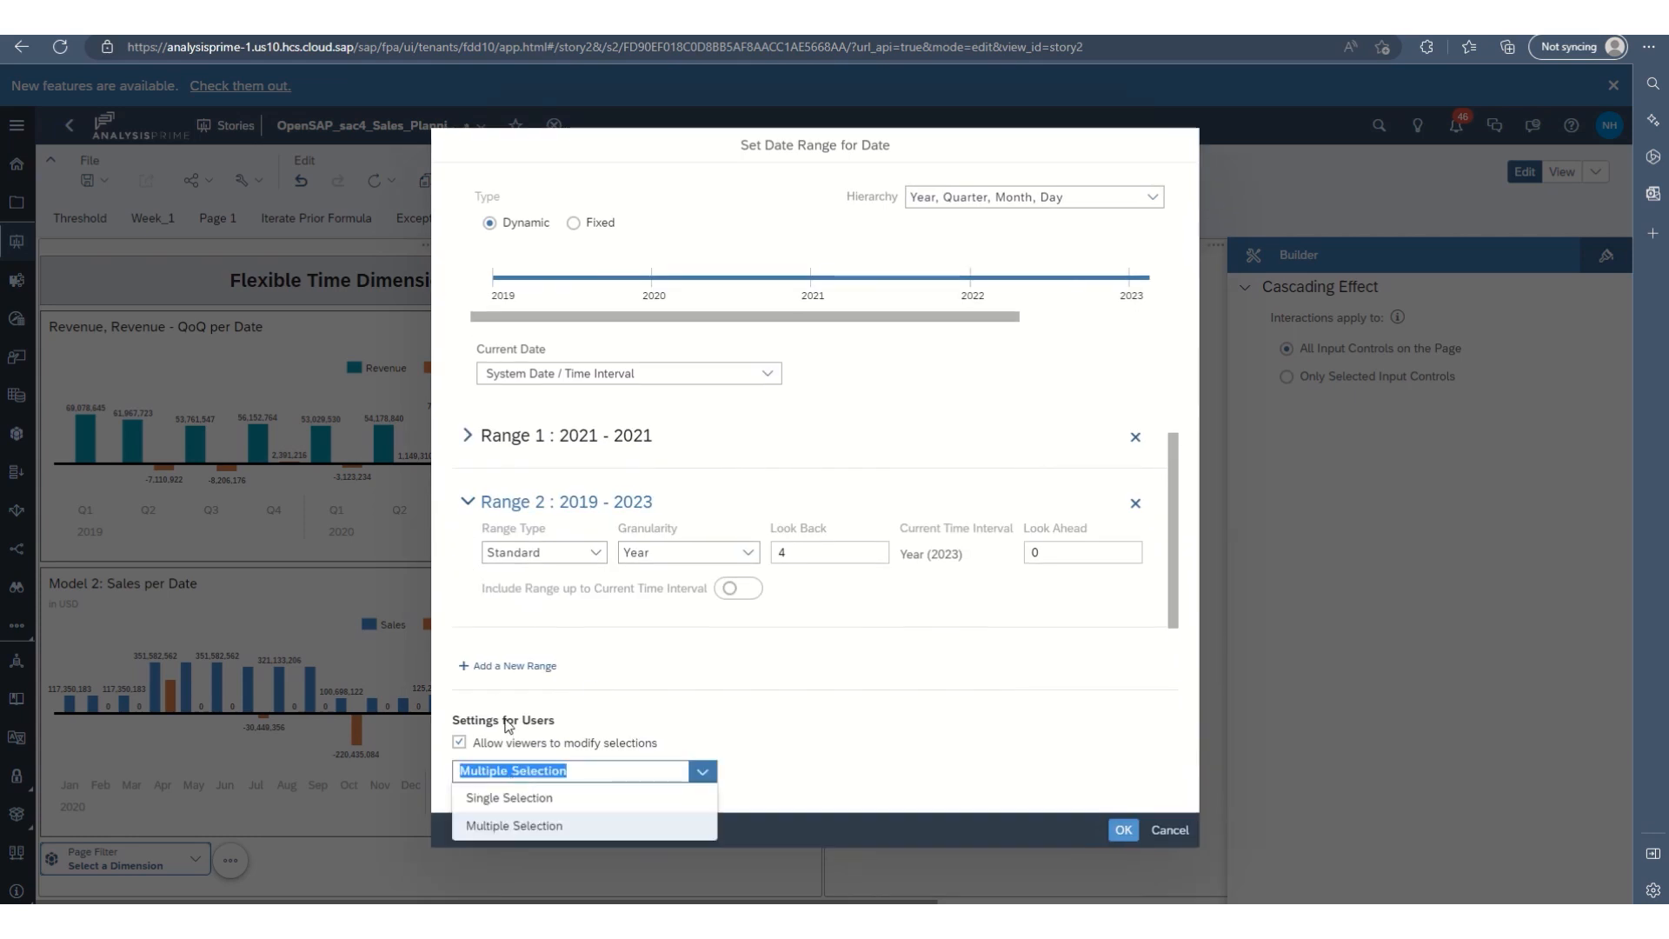
{"action": "left_click", "coordinate": [536, 796]}
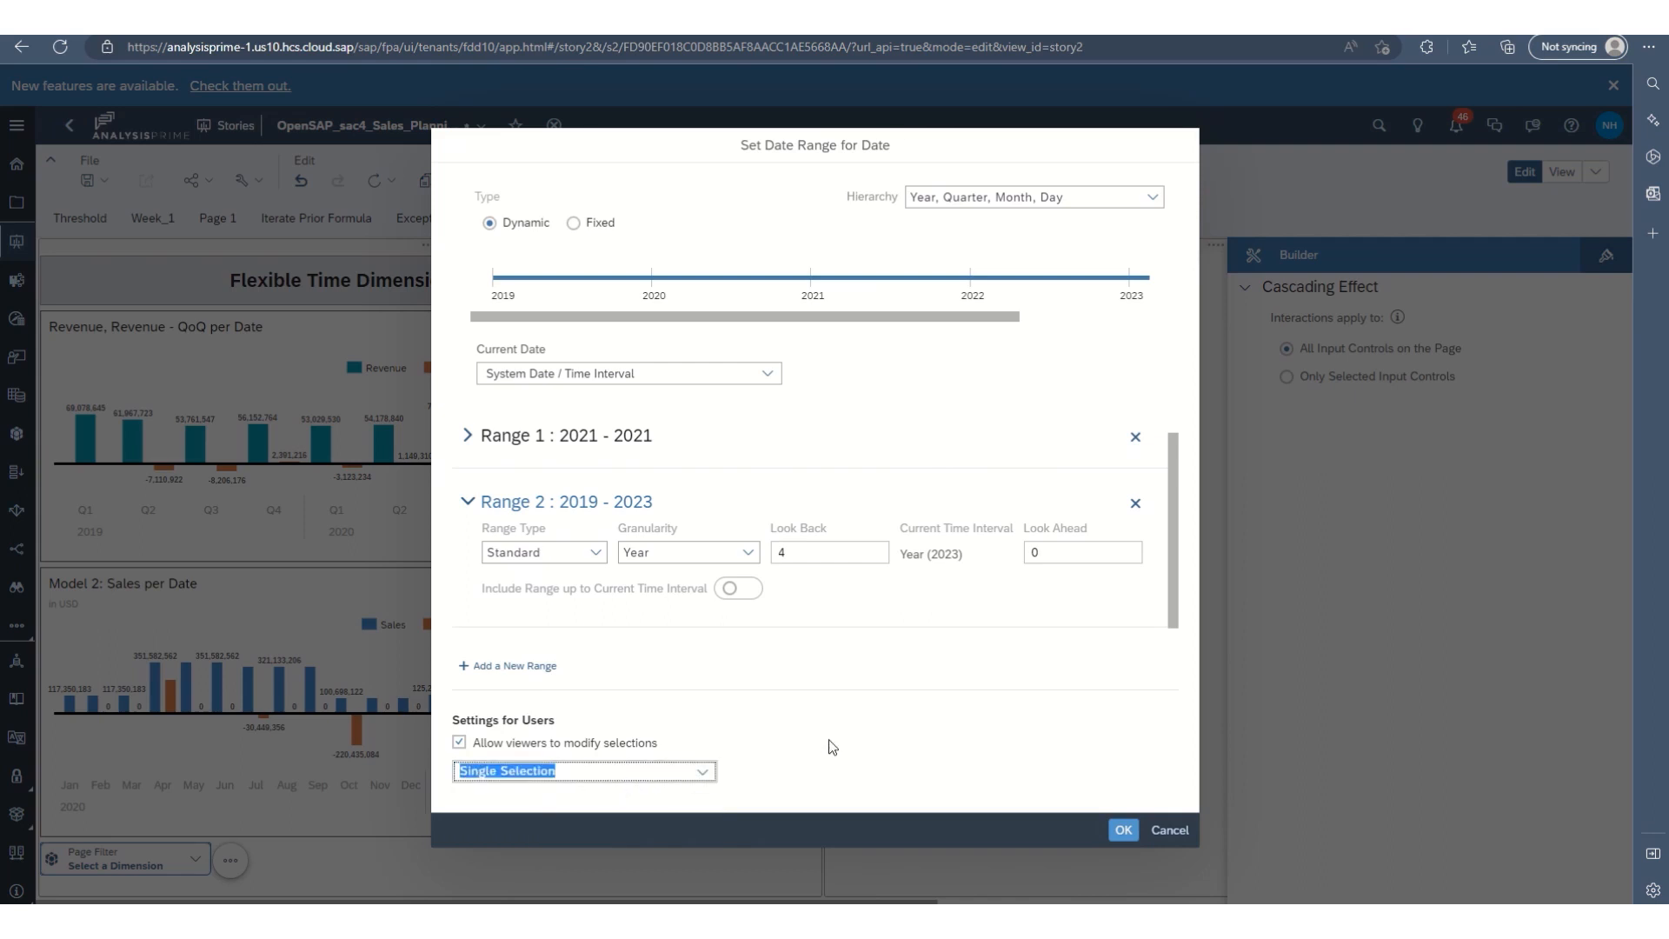
{"action": "left_click", "coordinate": [703, 773]}
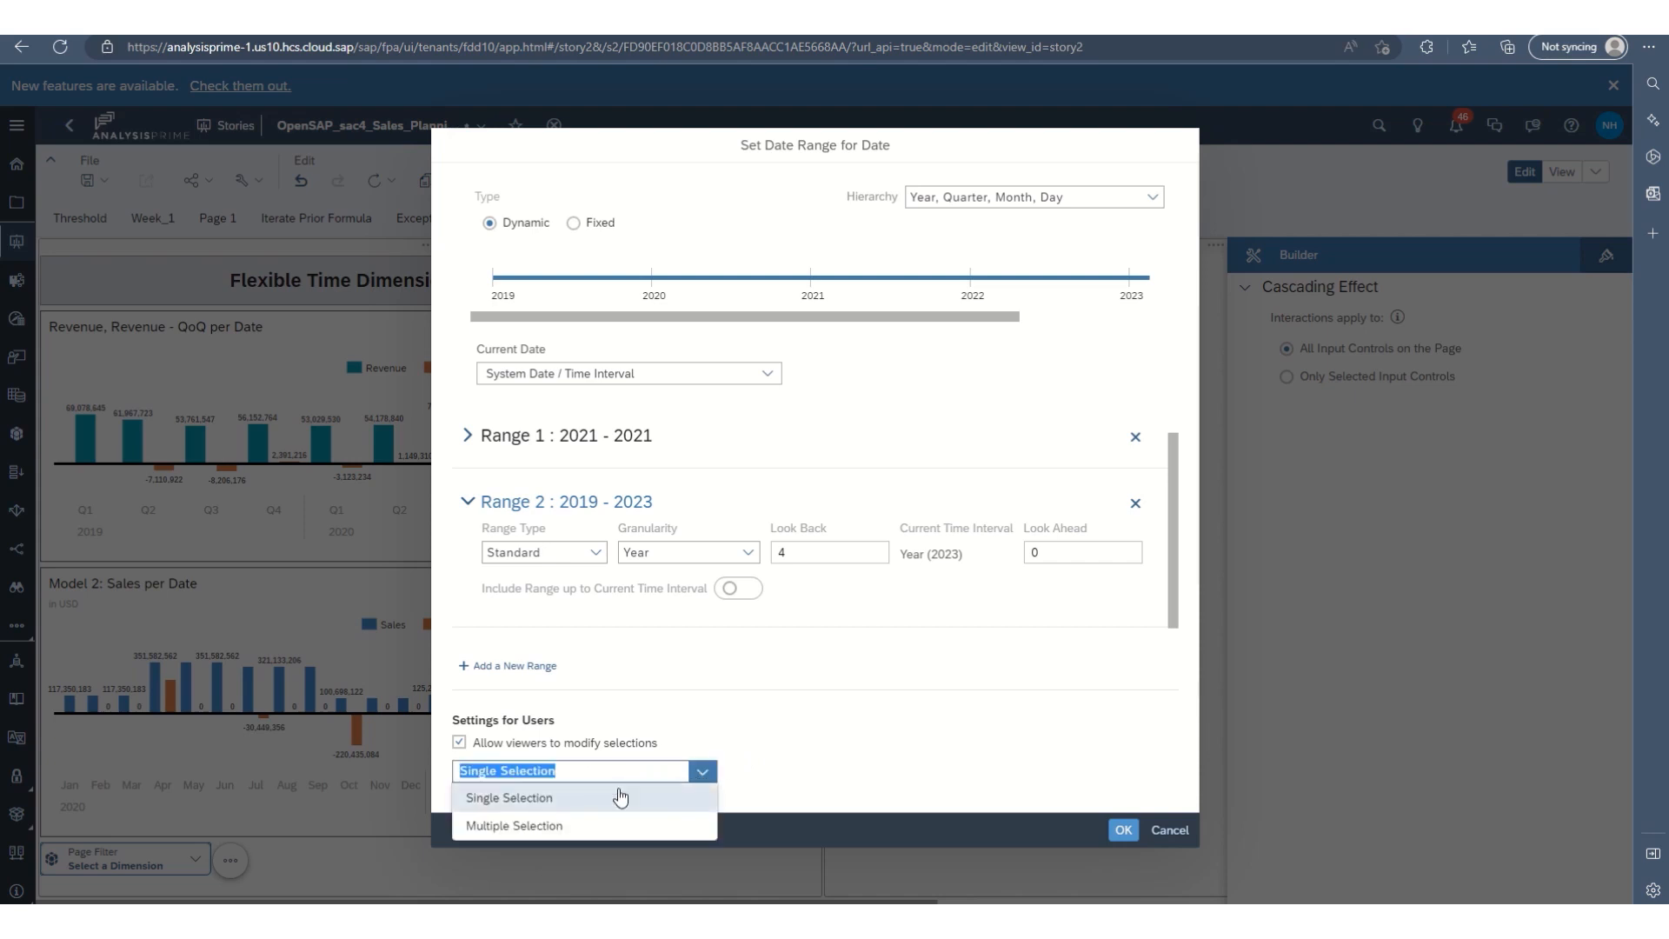
{"action": "left_click", "coordinate": [1013, 783]}
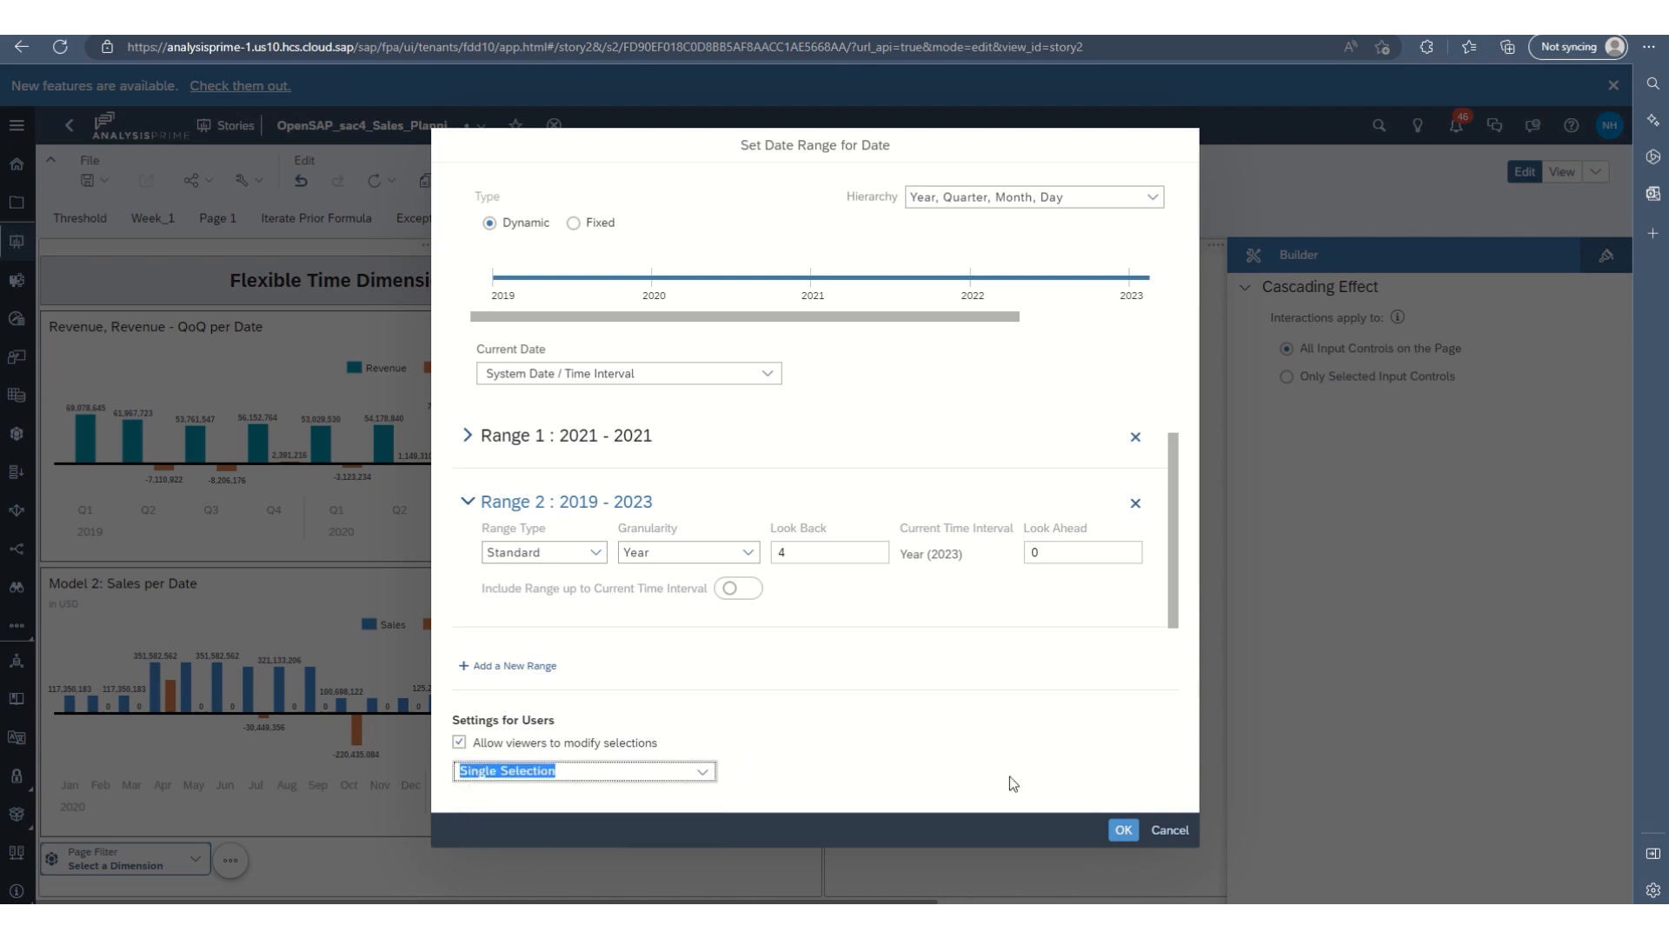
{"action": "left_click", "coordinate": [1123, 830]}
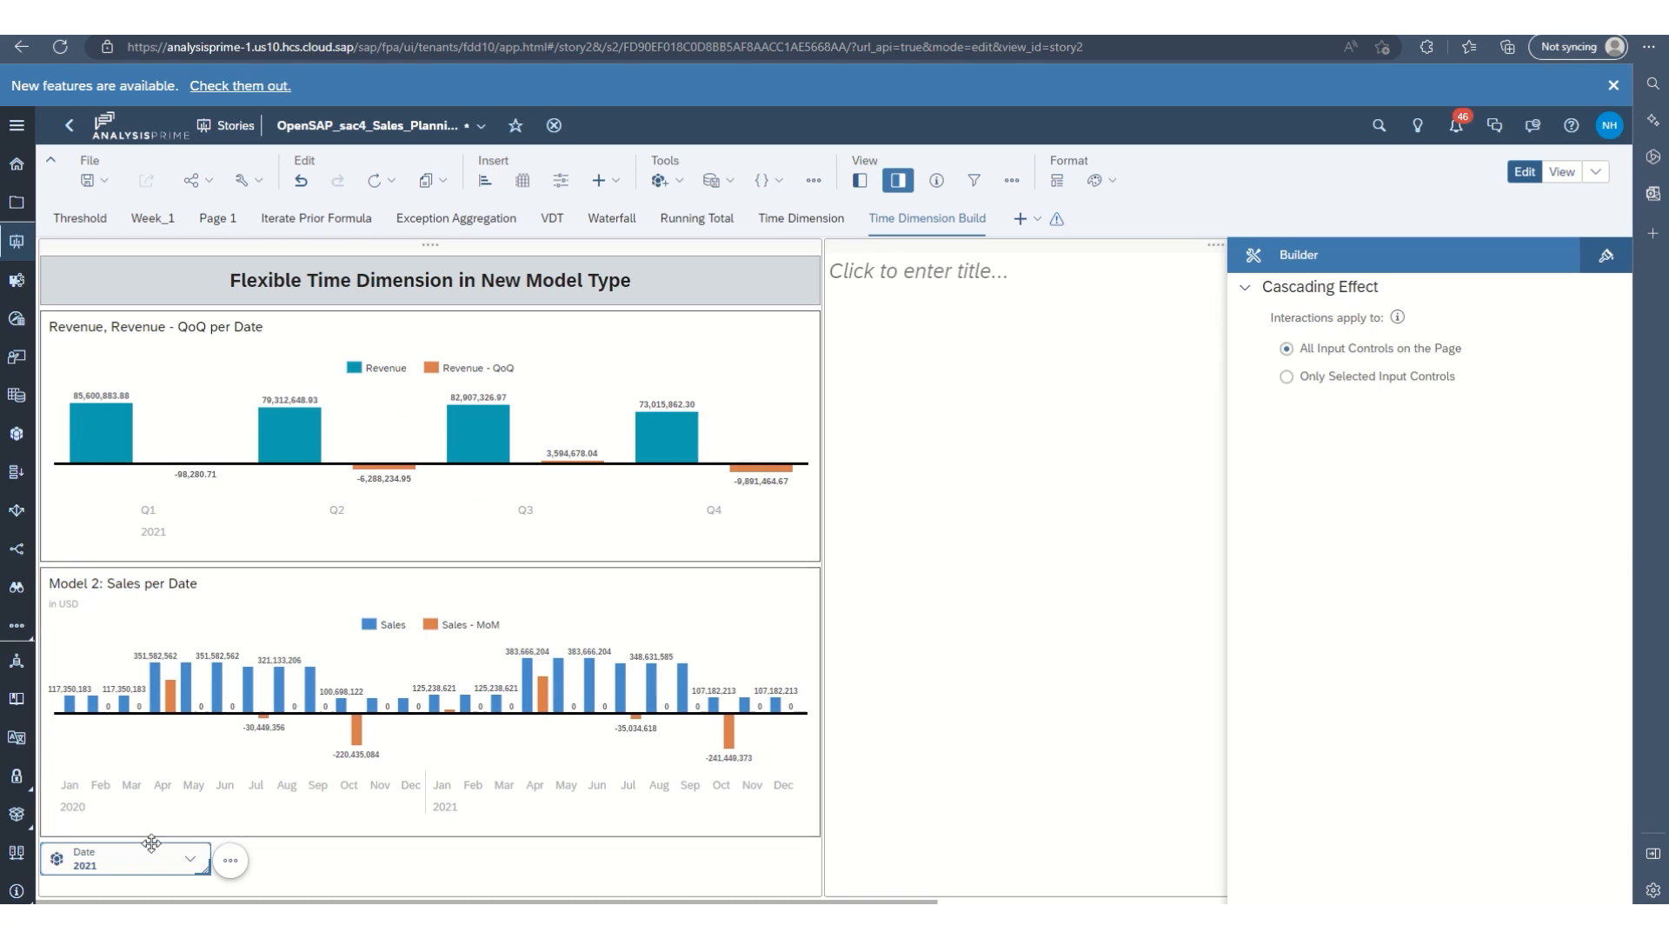
Move the Date page filter into the empty lane beside the charts and enlarge it to show both ranges.
{"action": "left_click_drag", "start_coordinate": [157, 843], "coordinate": [1036, 572]}
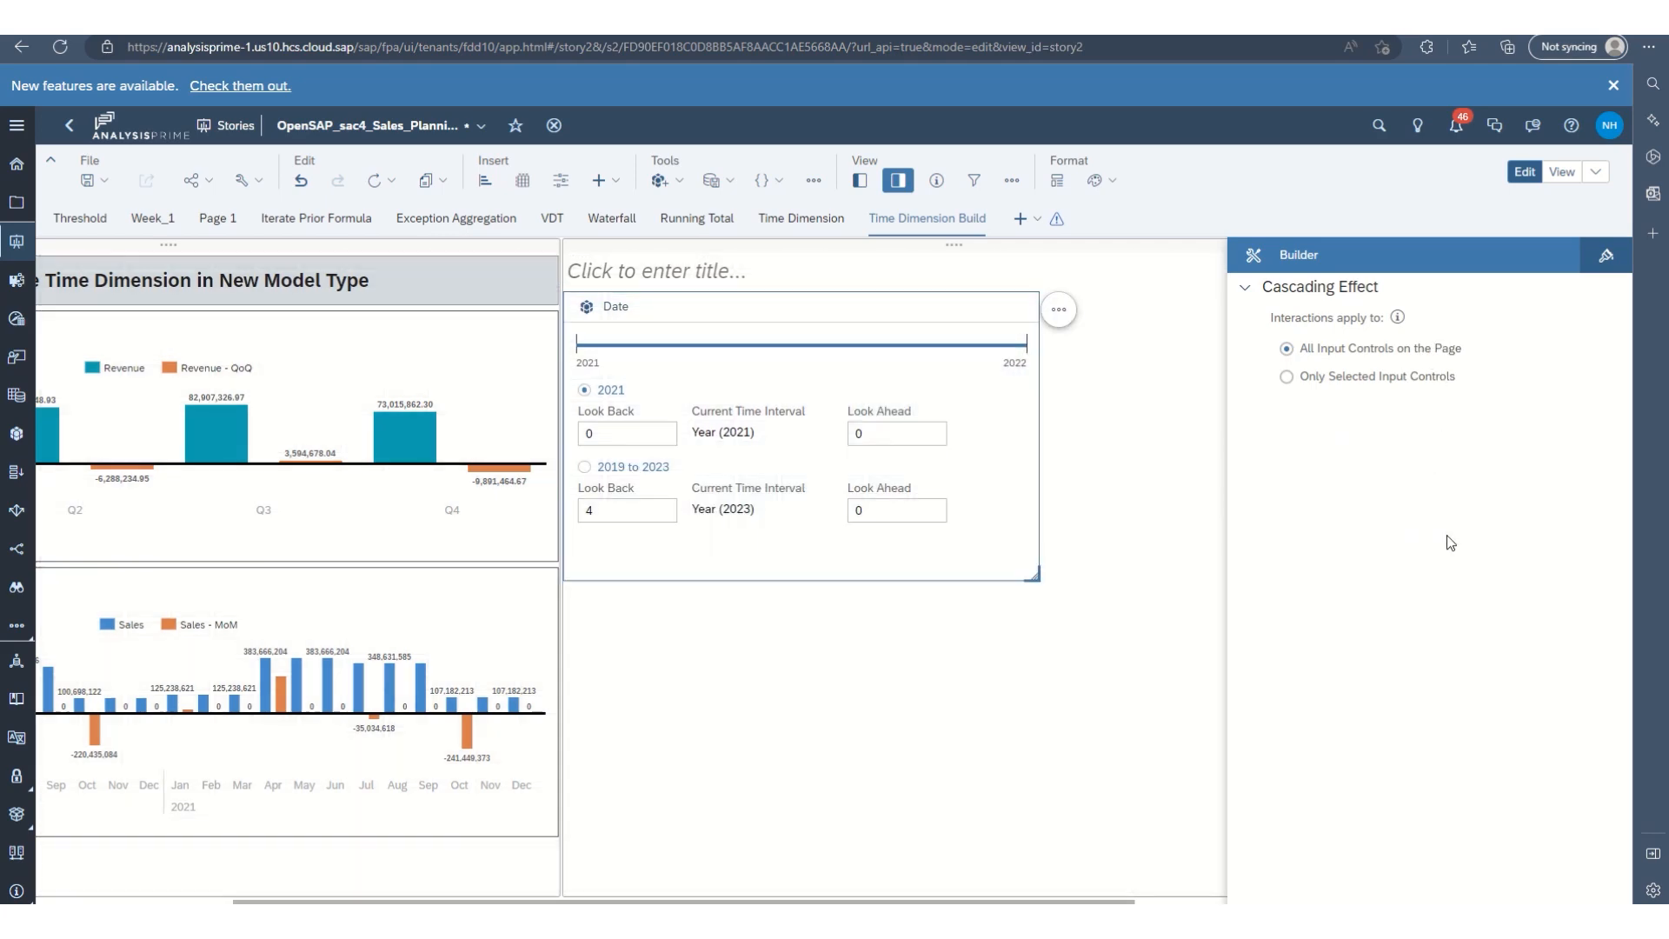
Test the Date page filter by alternating between the 2021 and 2019 to 2023 ranges, leaving 2019 to 2023 selected.
{"action": "left_click", "coordinate": [758, 665]}
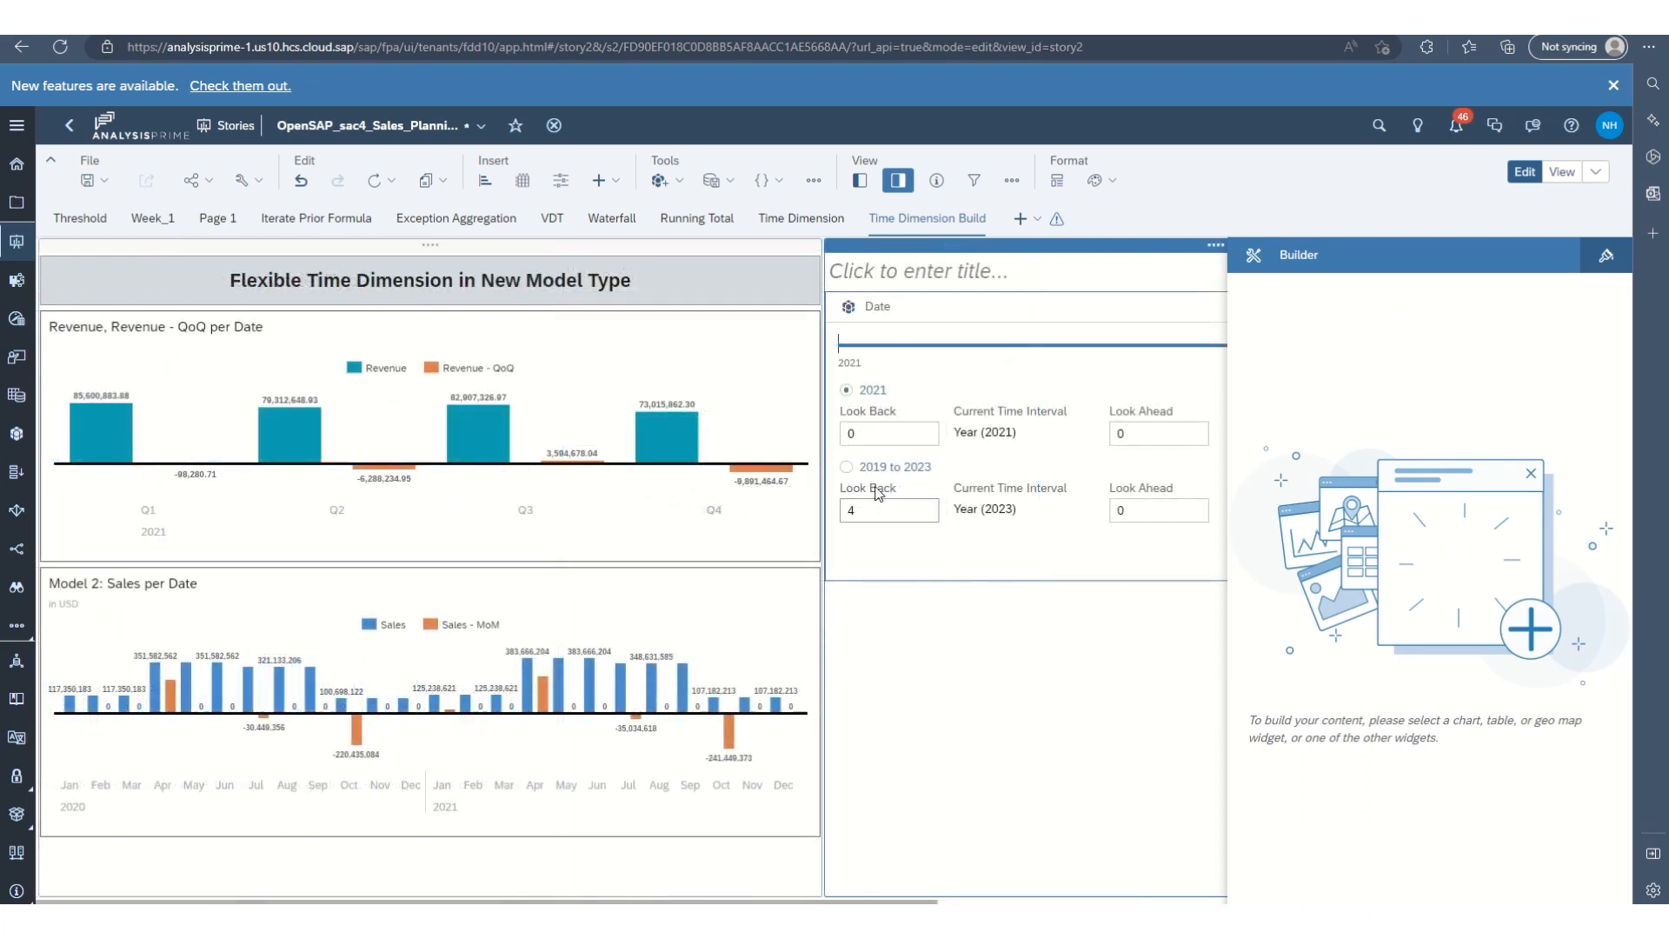
{"action": "left_click", "coordinate": [845, 469]}
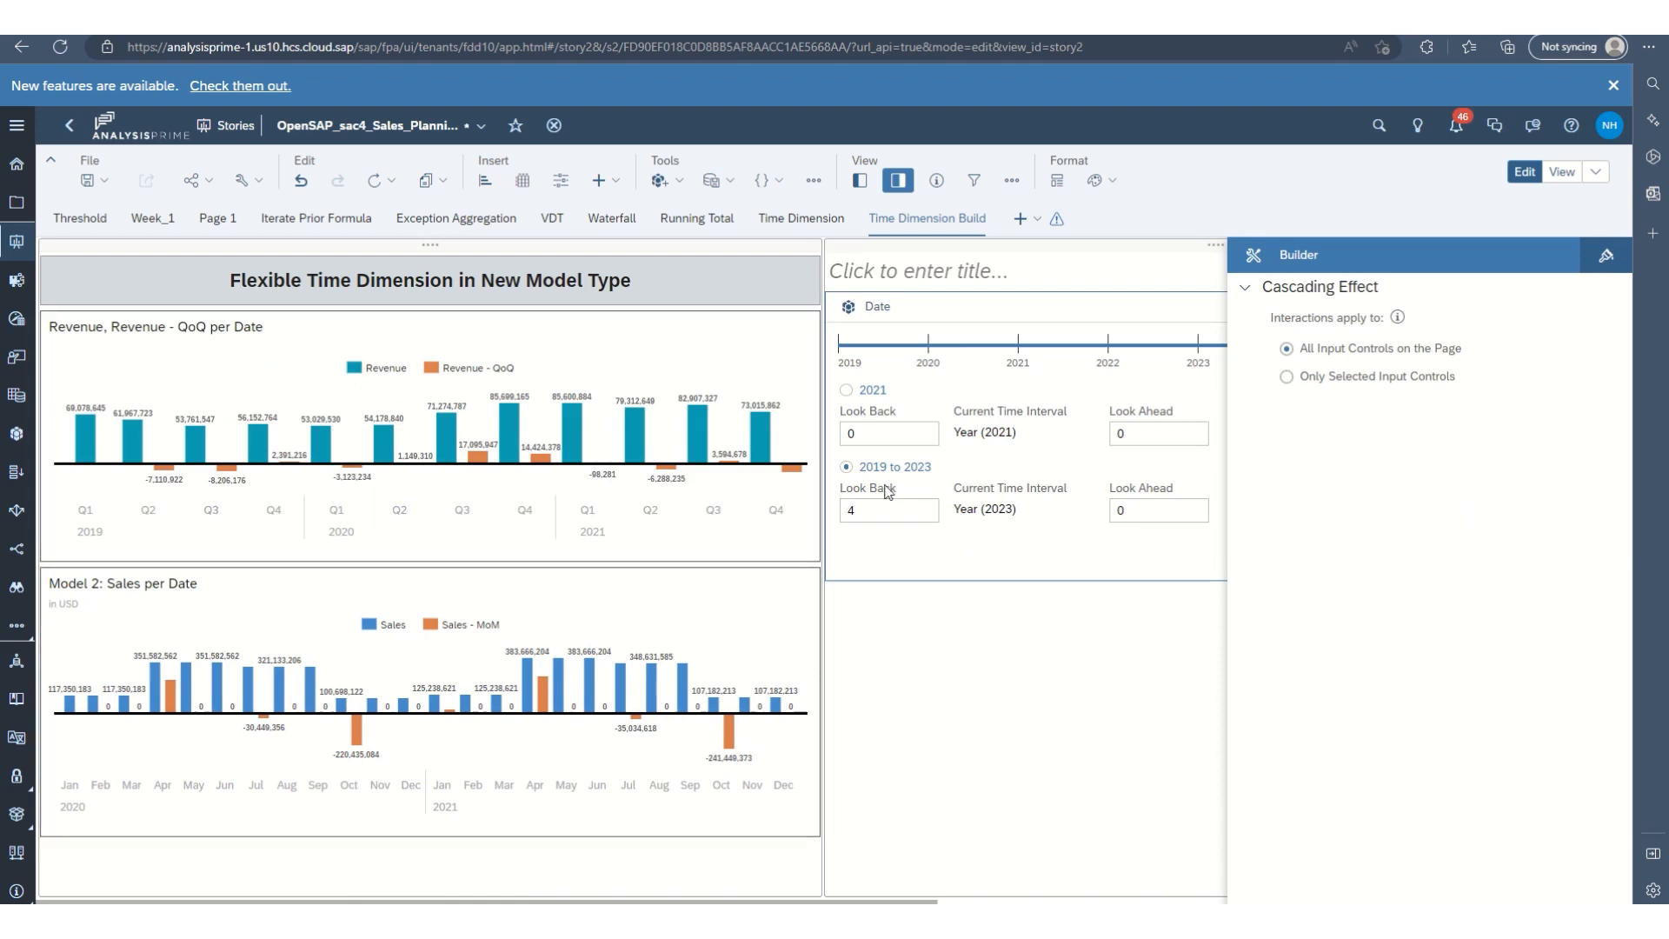
{"action": "left_click", "coordinate": [846, 390]}
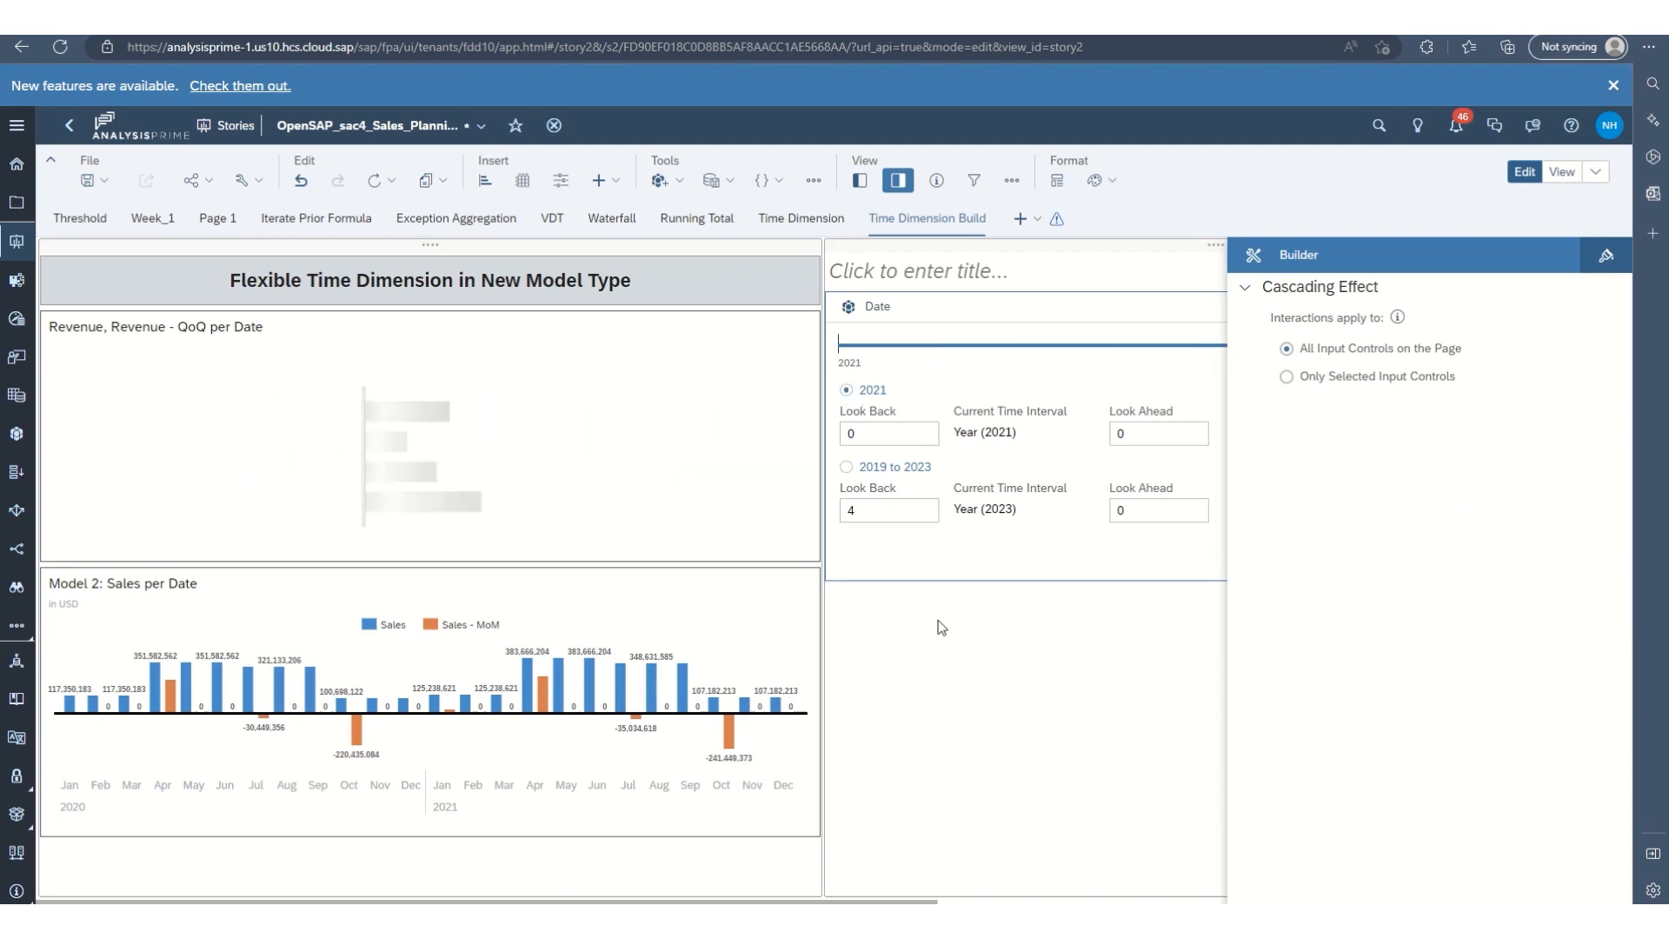
{"action": "left_click", "coordinate": [846, 468]}
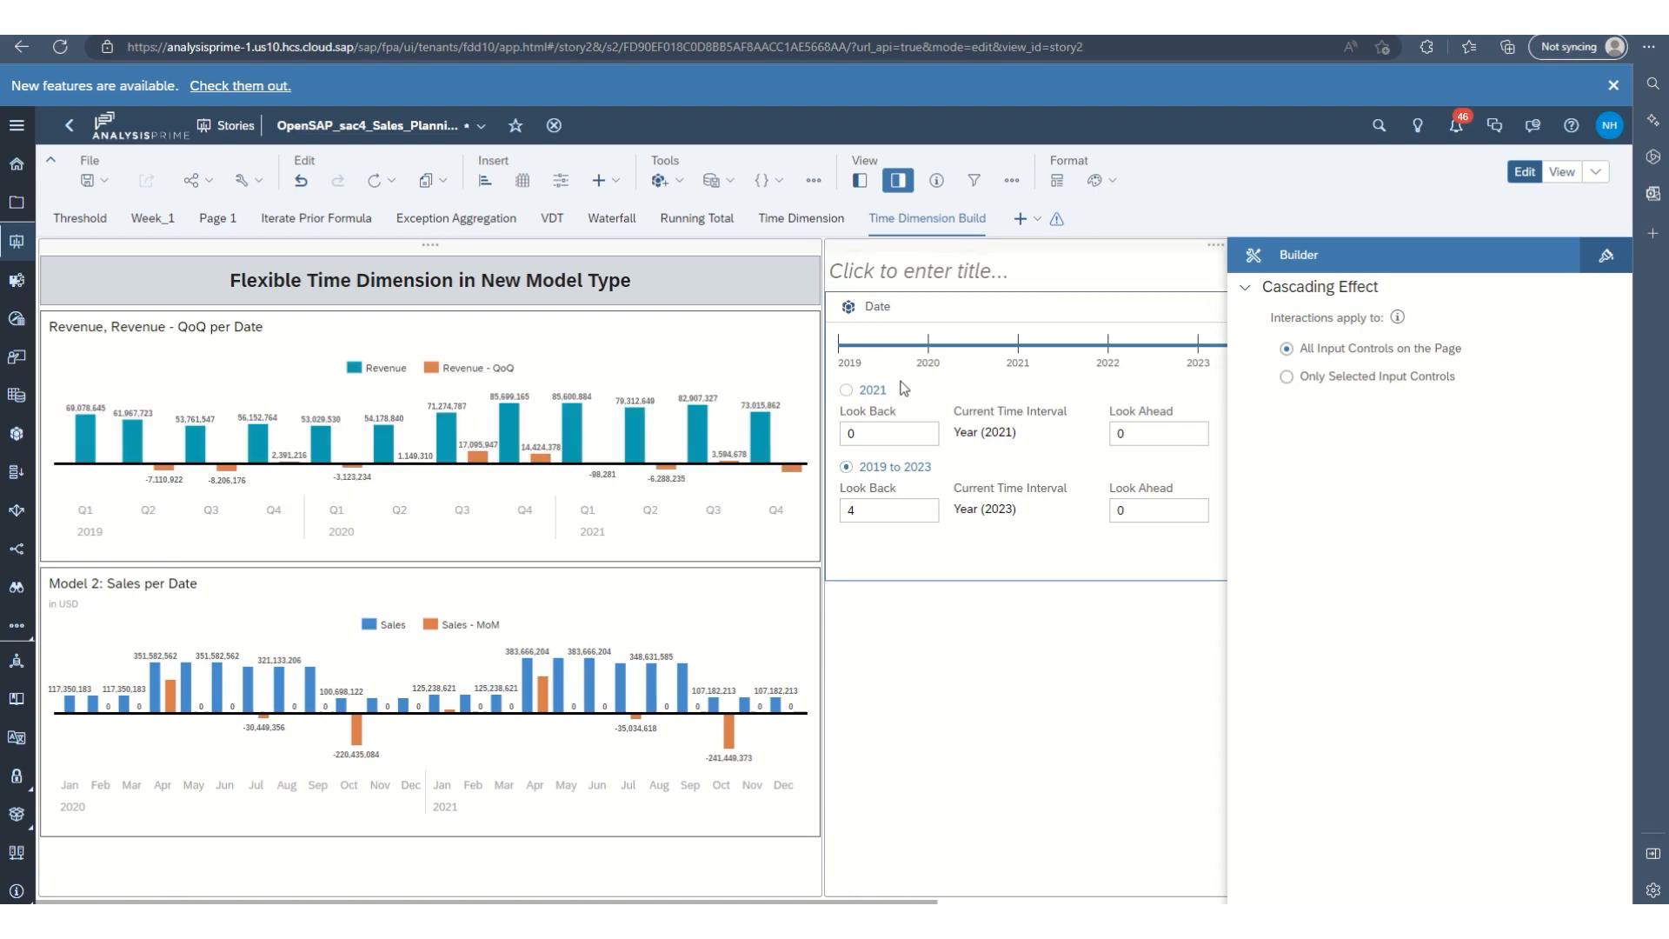
{"action": "left_click", "coordinate": [910, 506]}
Start a new model link in Link Dimensions with the Date dimension of ANA166_Best_Run_Sales_Testing Model as its first side.
{"action": "left_click", "coordinate": [814, 181]}
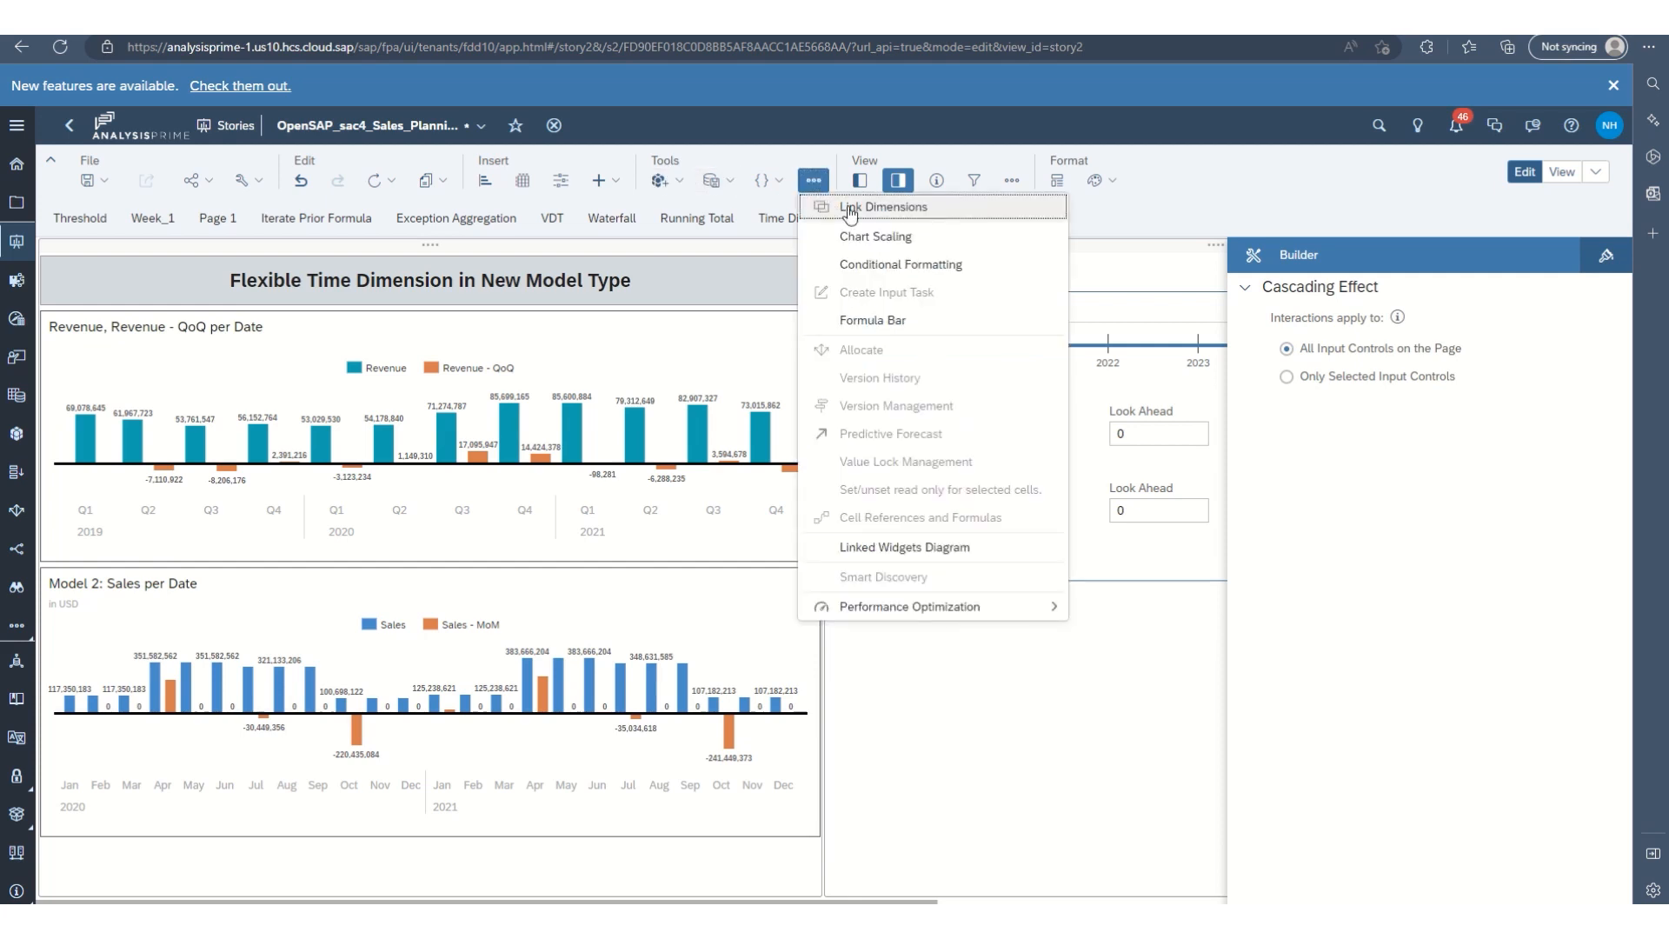
{"action": "left_click", "coordinate": [907, 209]}
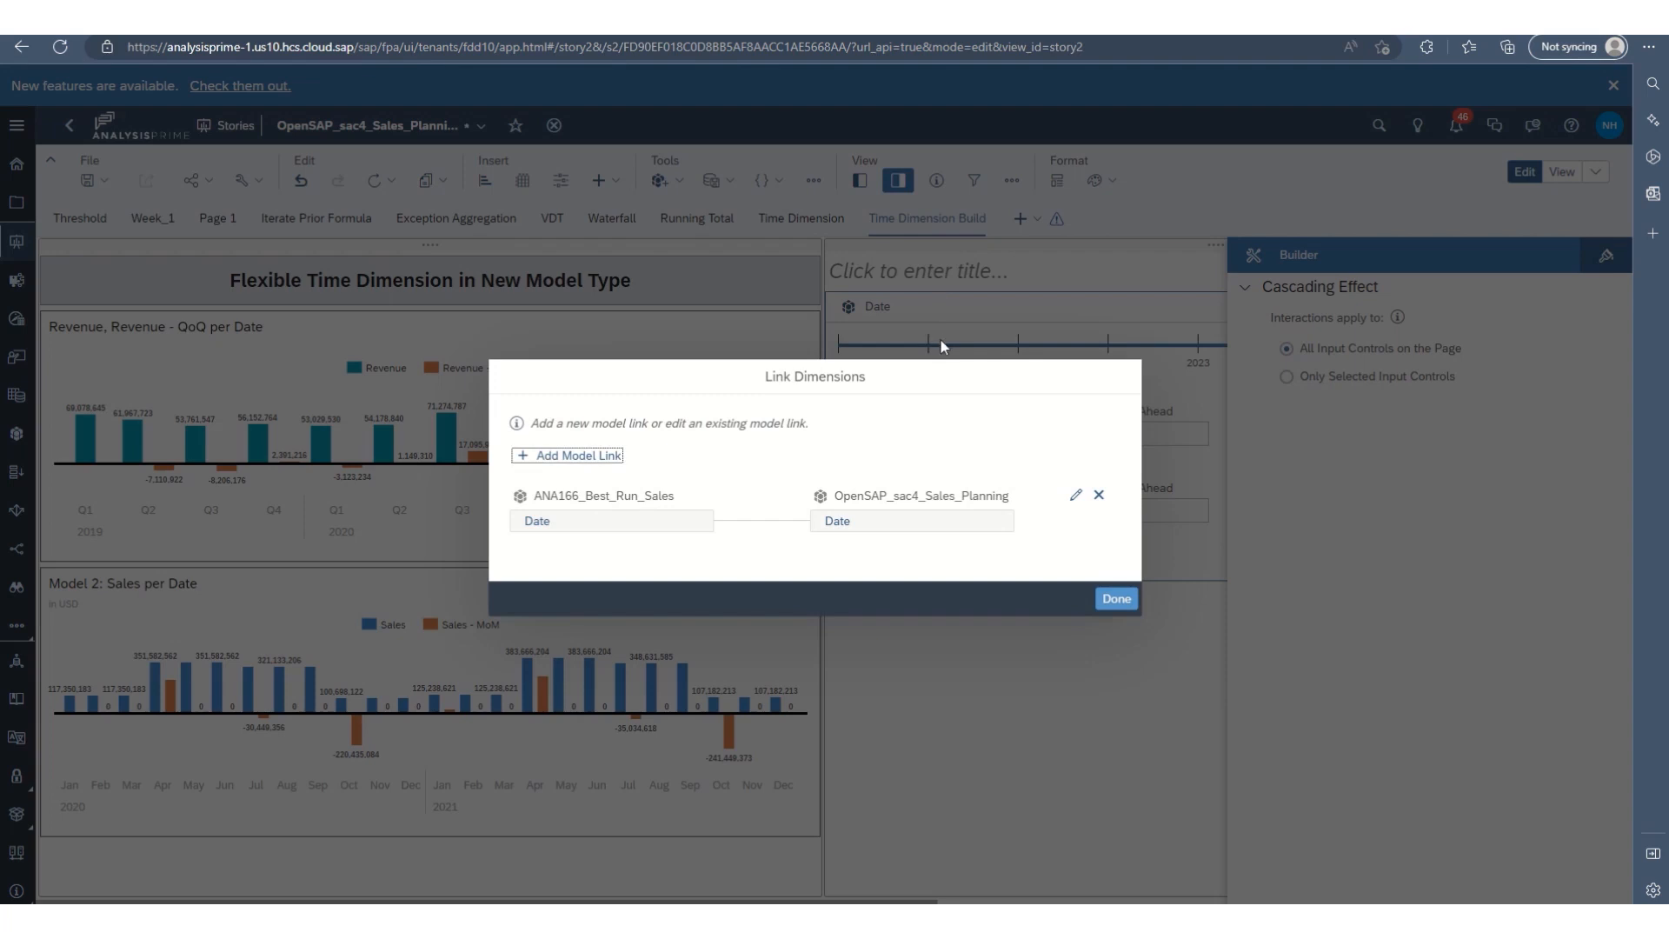
{"action": "left_click", "coordinate": [570, 456]}
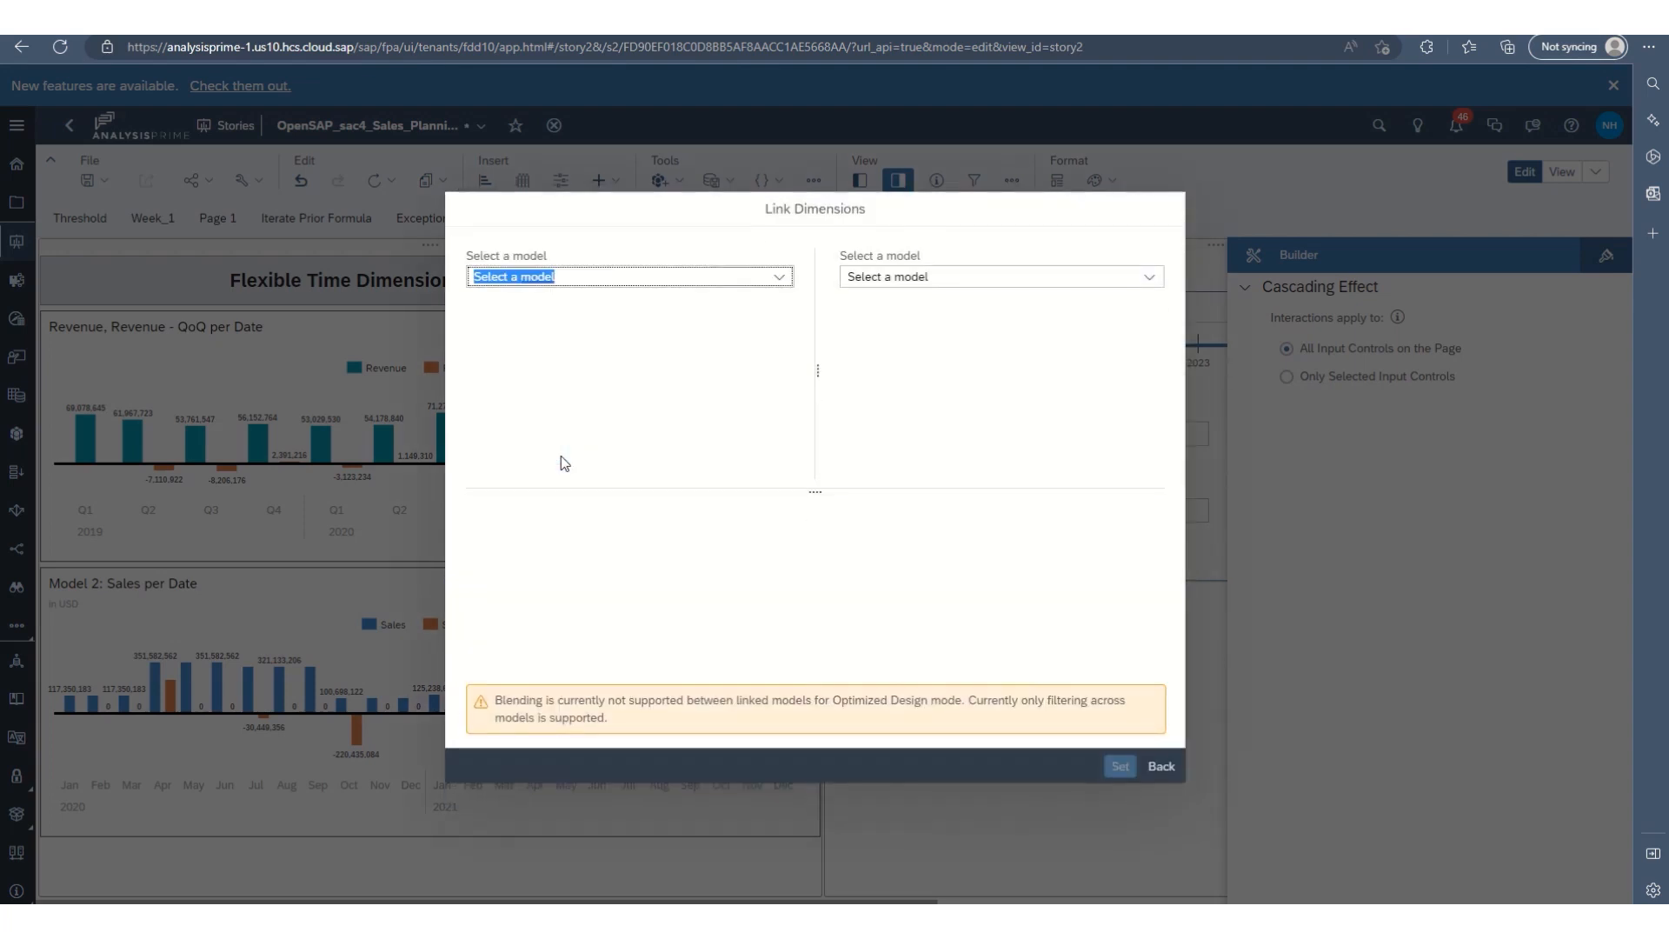
{"action": "left_click", "coordinate": [779, 277]}
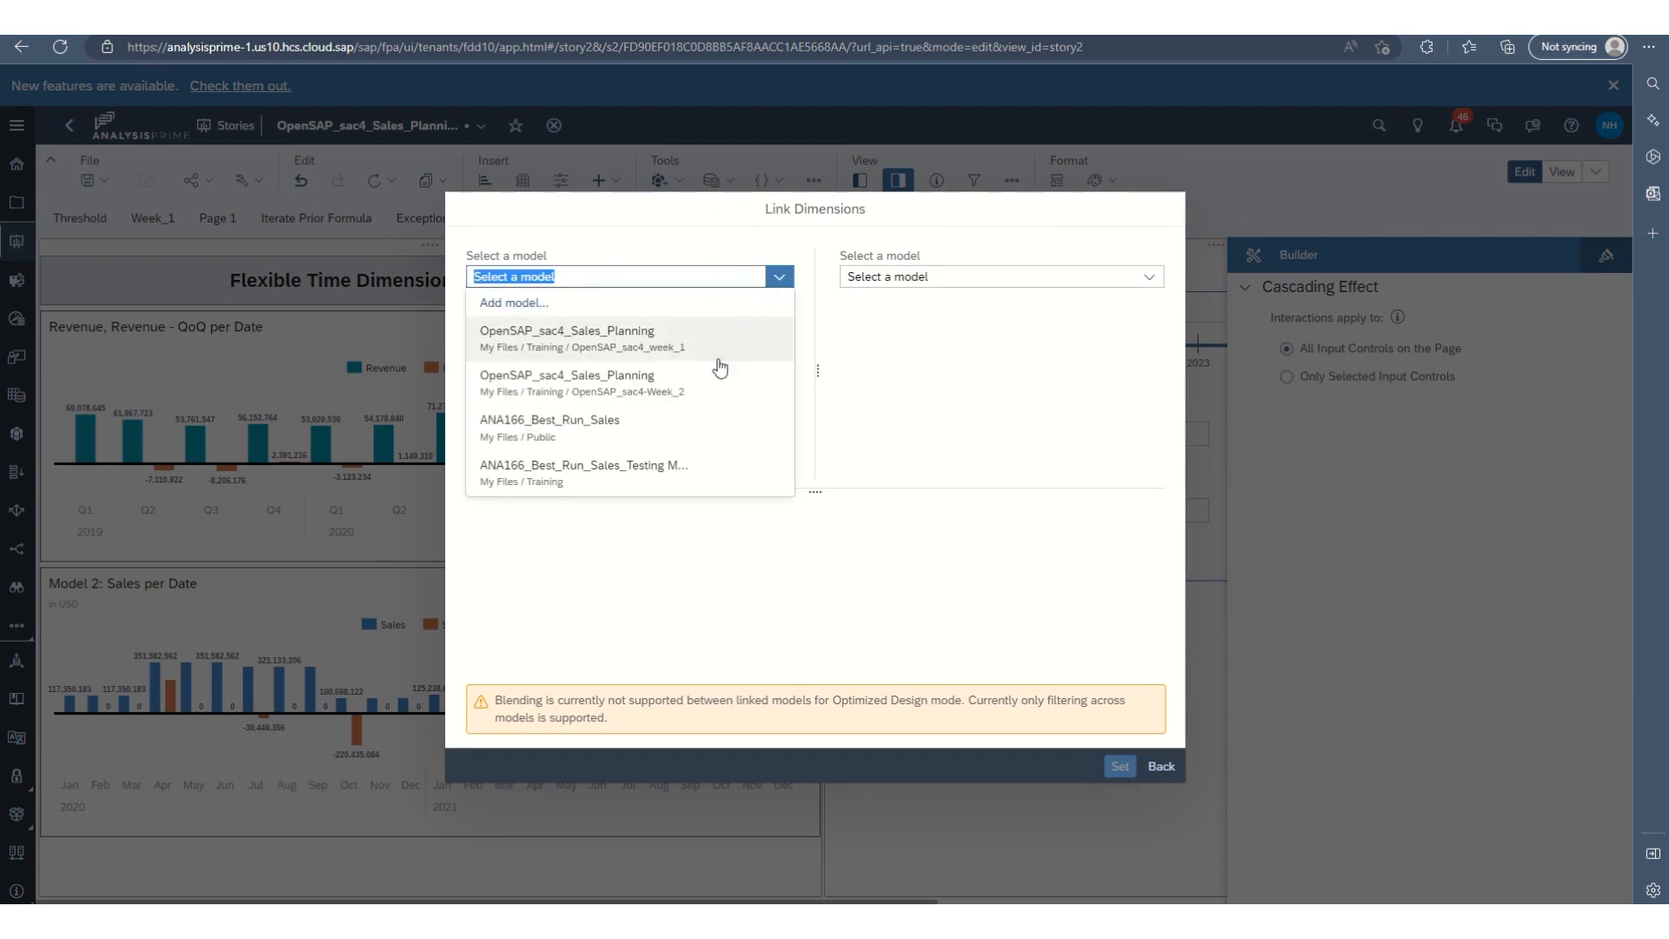
{"action": "left_click", "coordinate": [664, 466]}
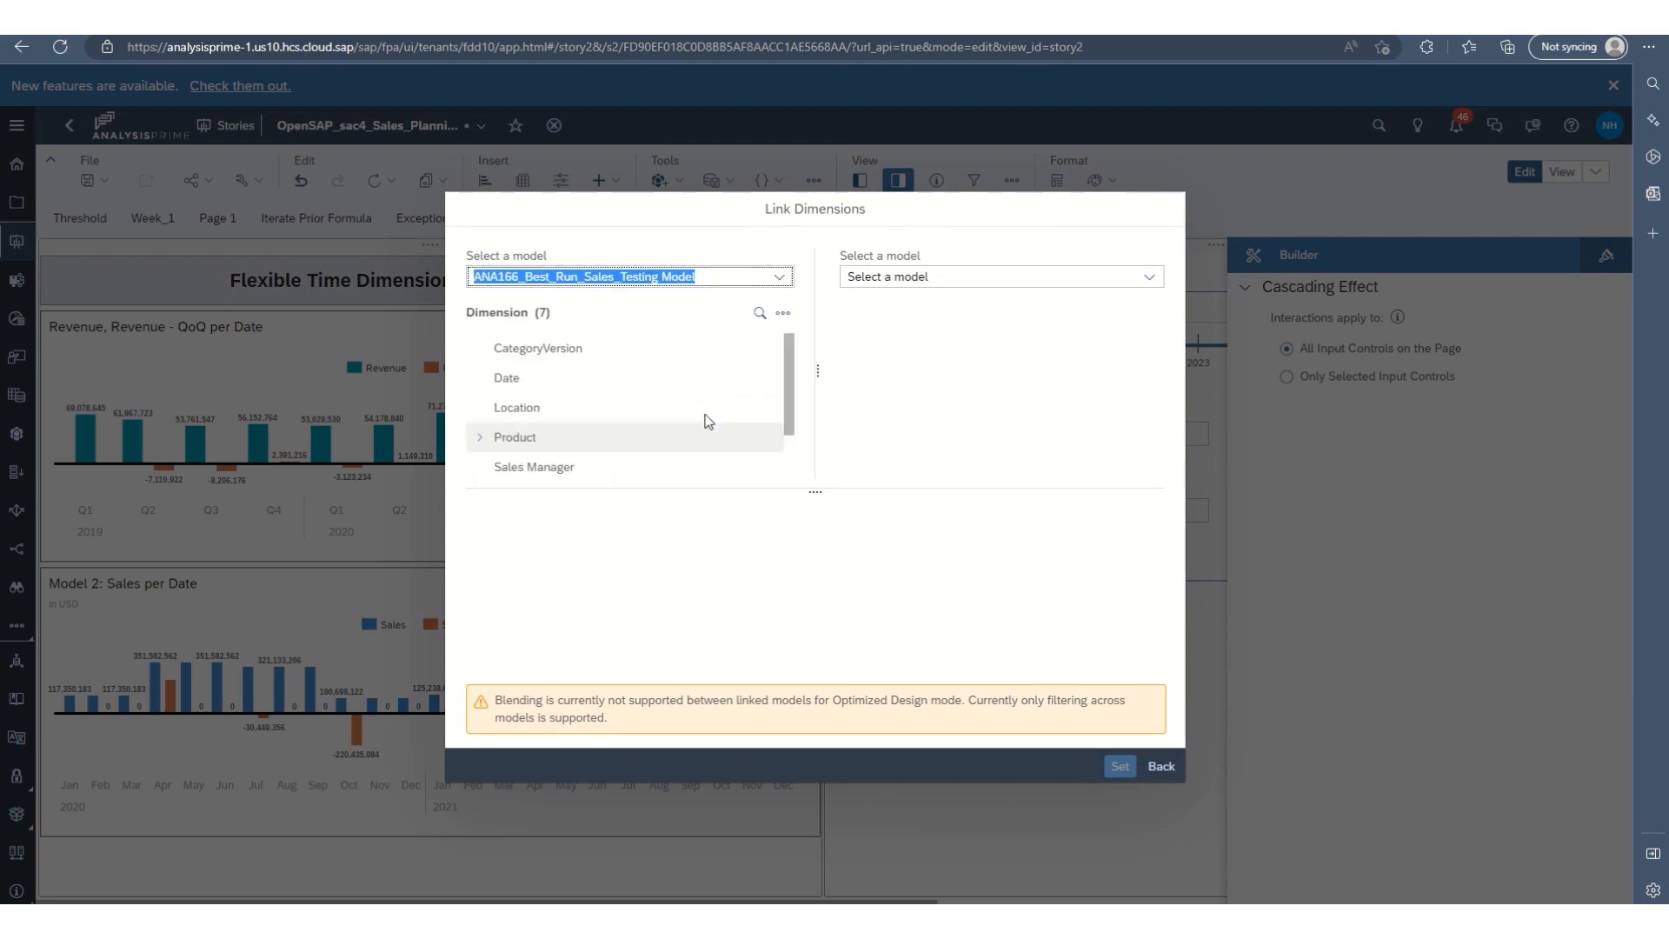
{"action": "left_click", "coordinate": [622, 379]}
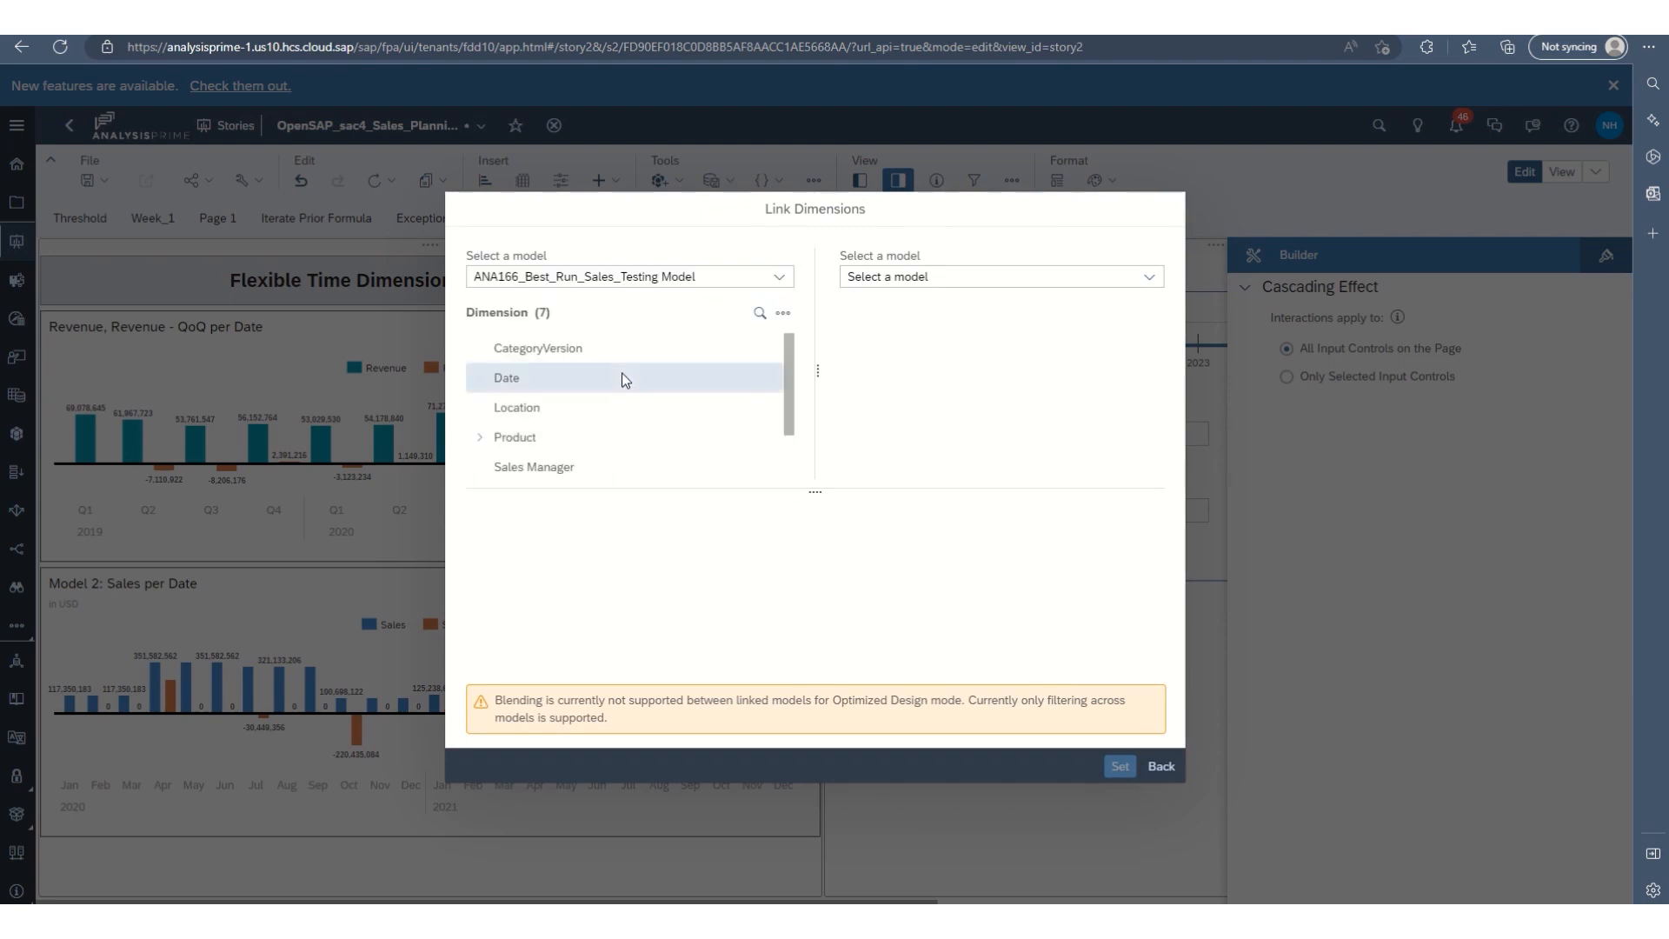
Match it to the Date dimension of OpenSAP_sac4_Sales_Planning from the OpenSAP_sac4-Week_2 folder and apply the model link.
{"action": "left_click", "coordinate": [903, 280]}
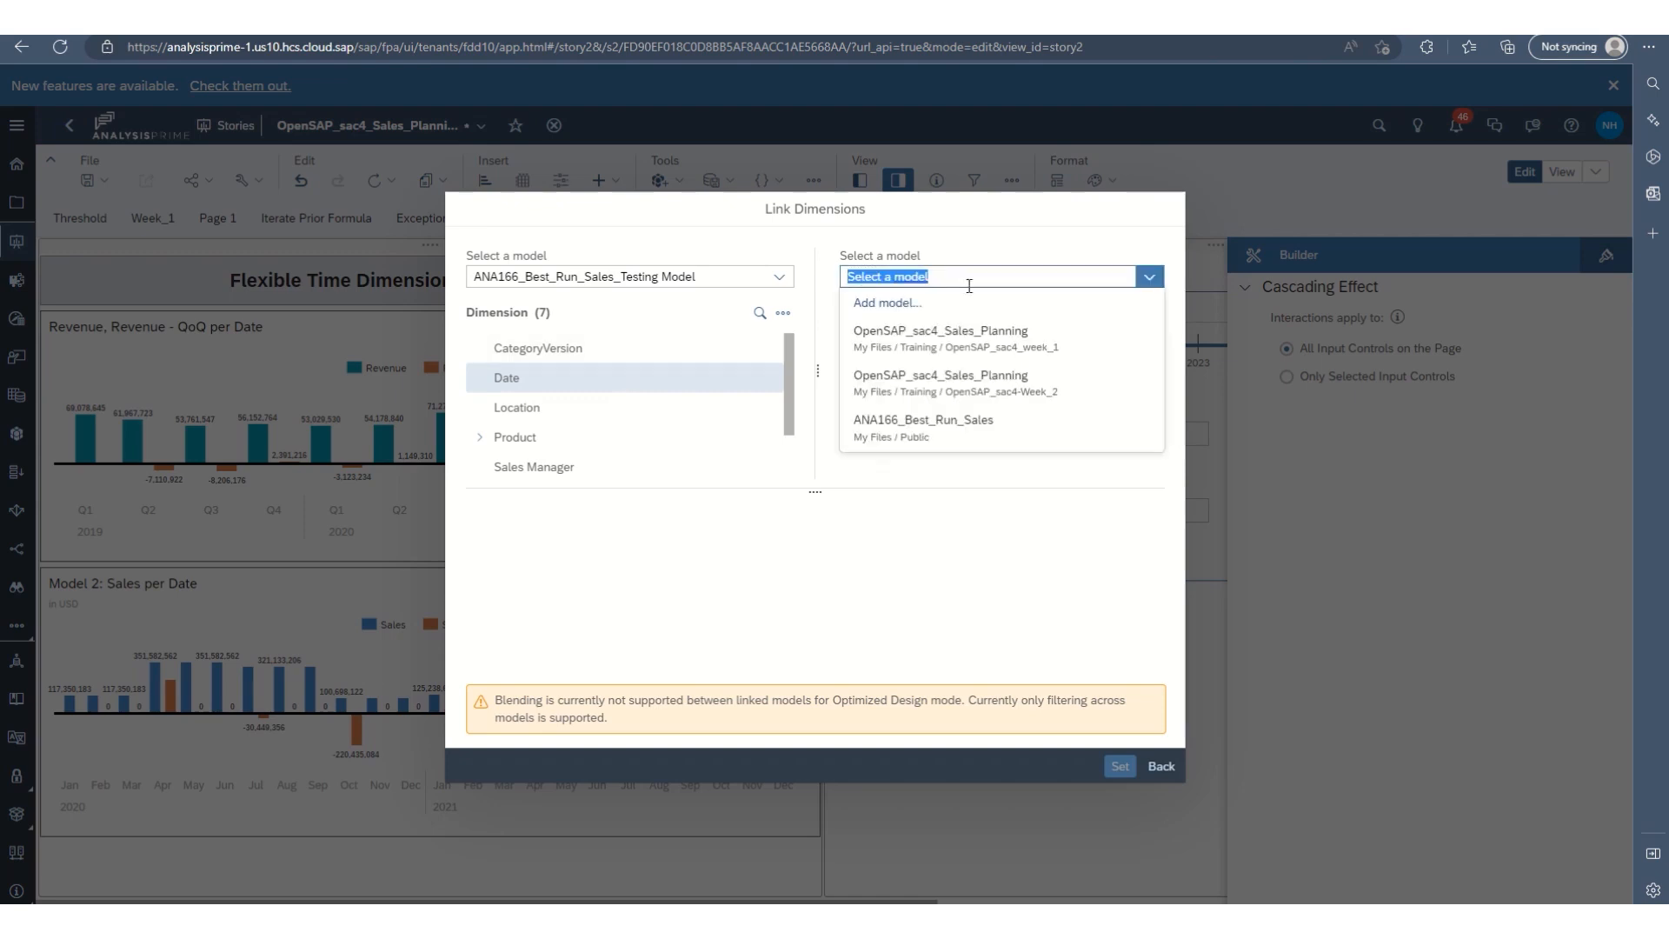
{"action": "left_click", "coordinate": [999, 396]}
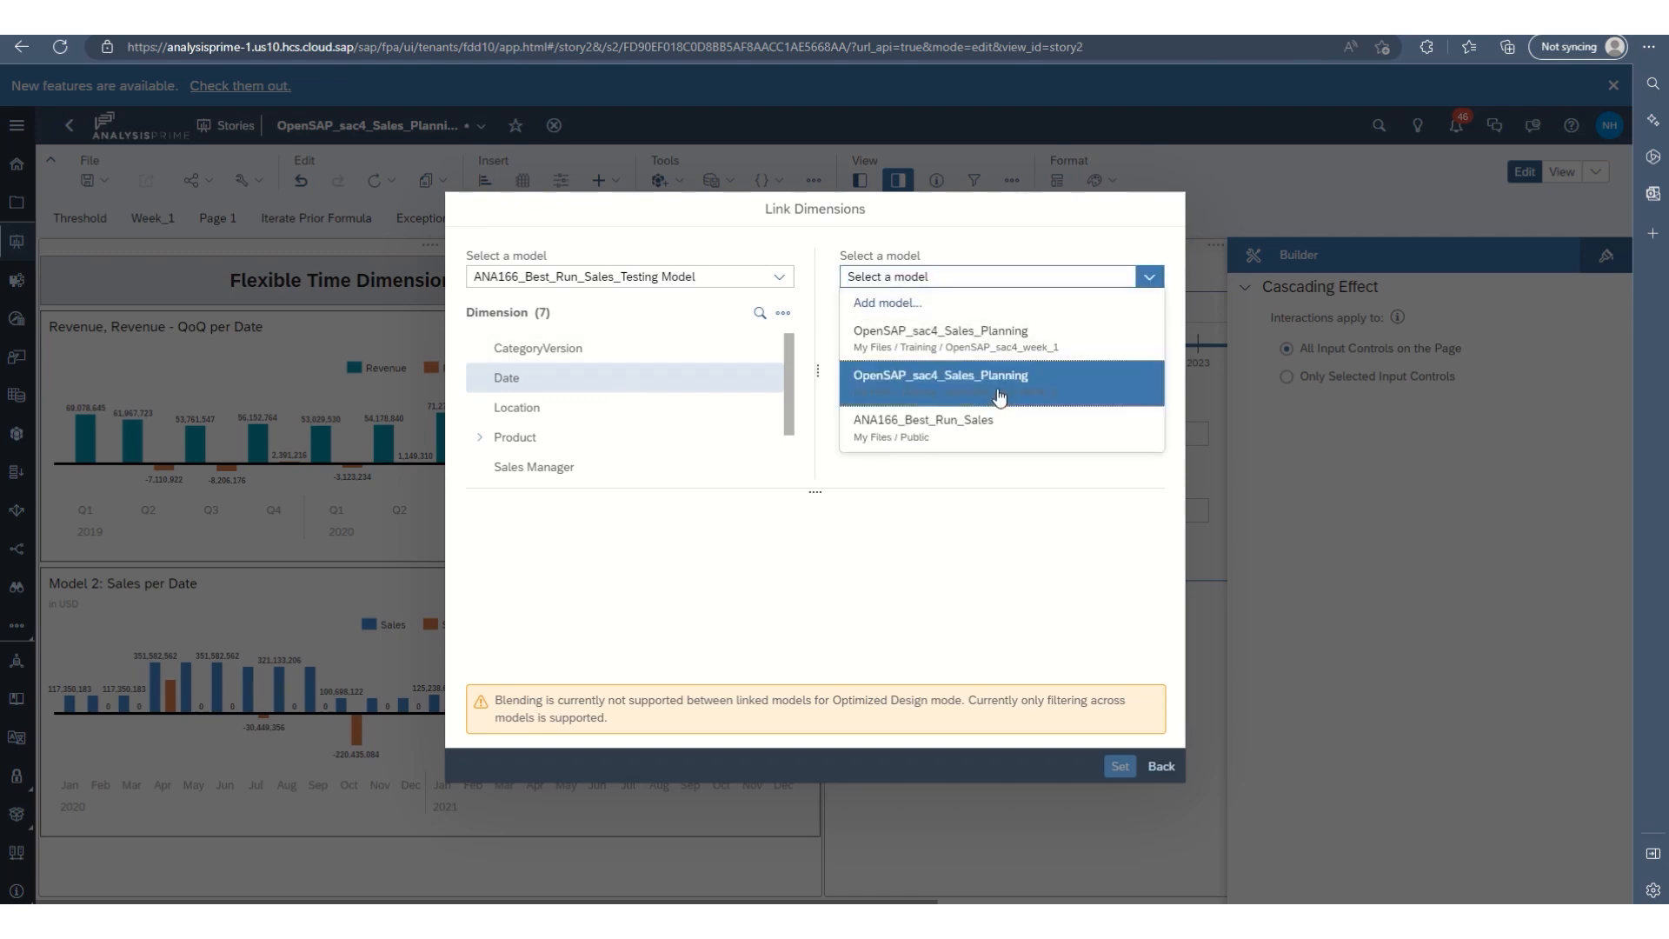
{"action": "left_click", "coordinate": [918, 356]}
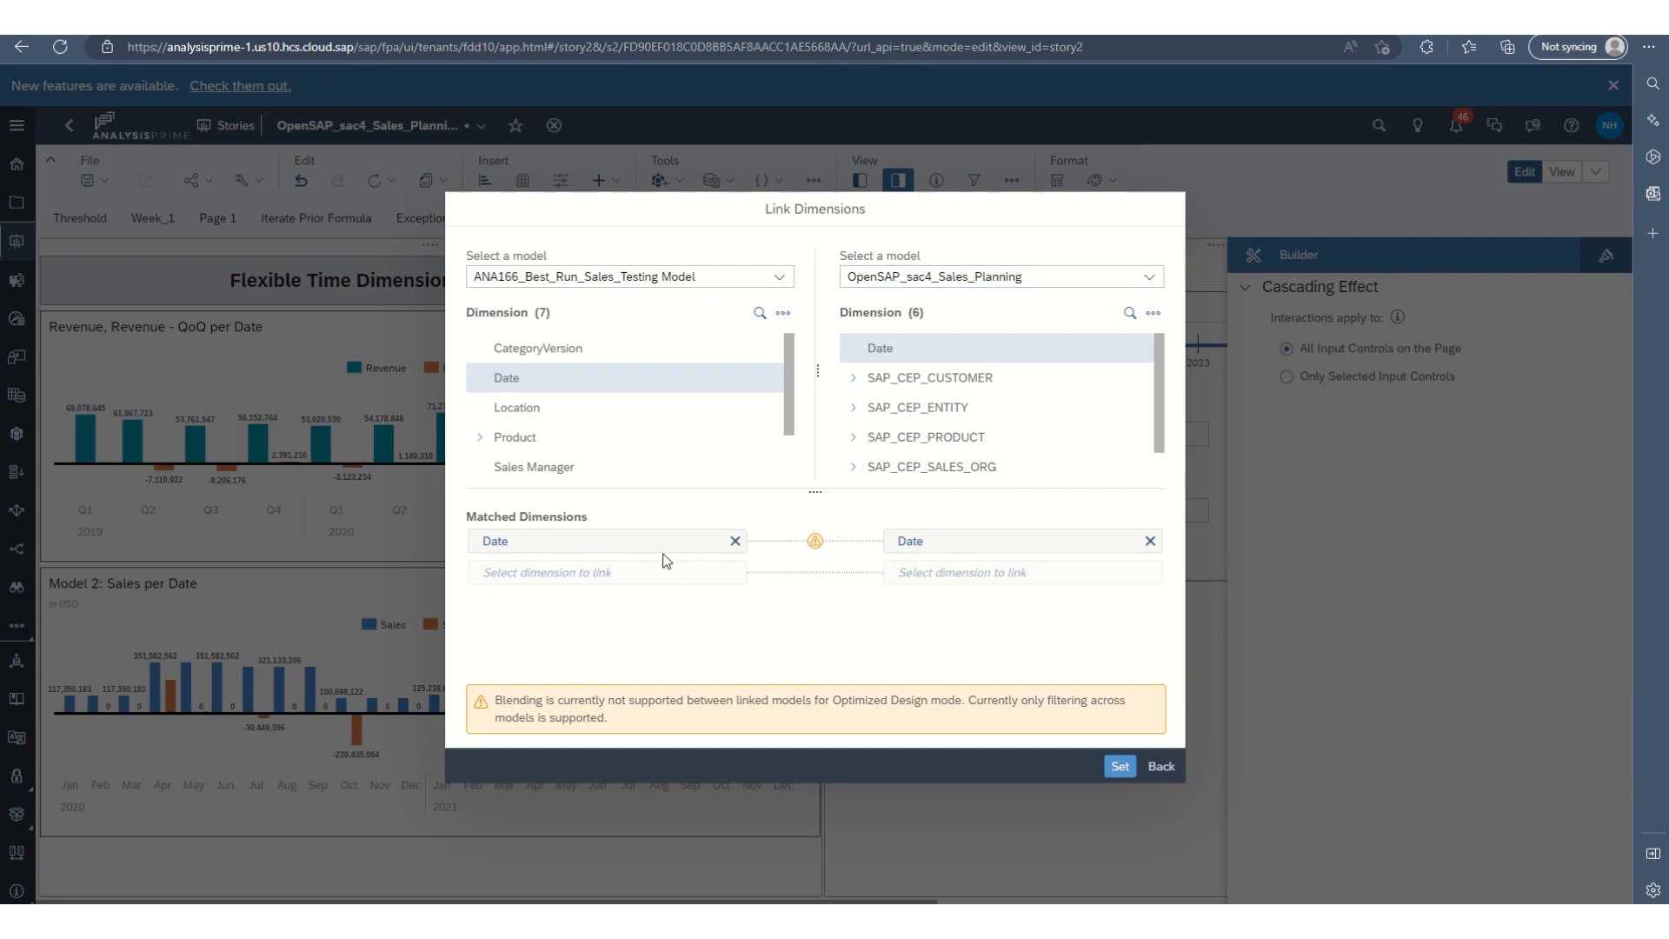
{"action": "left_click", "coordinate": [1120, 766]}
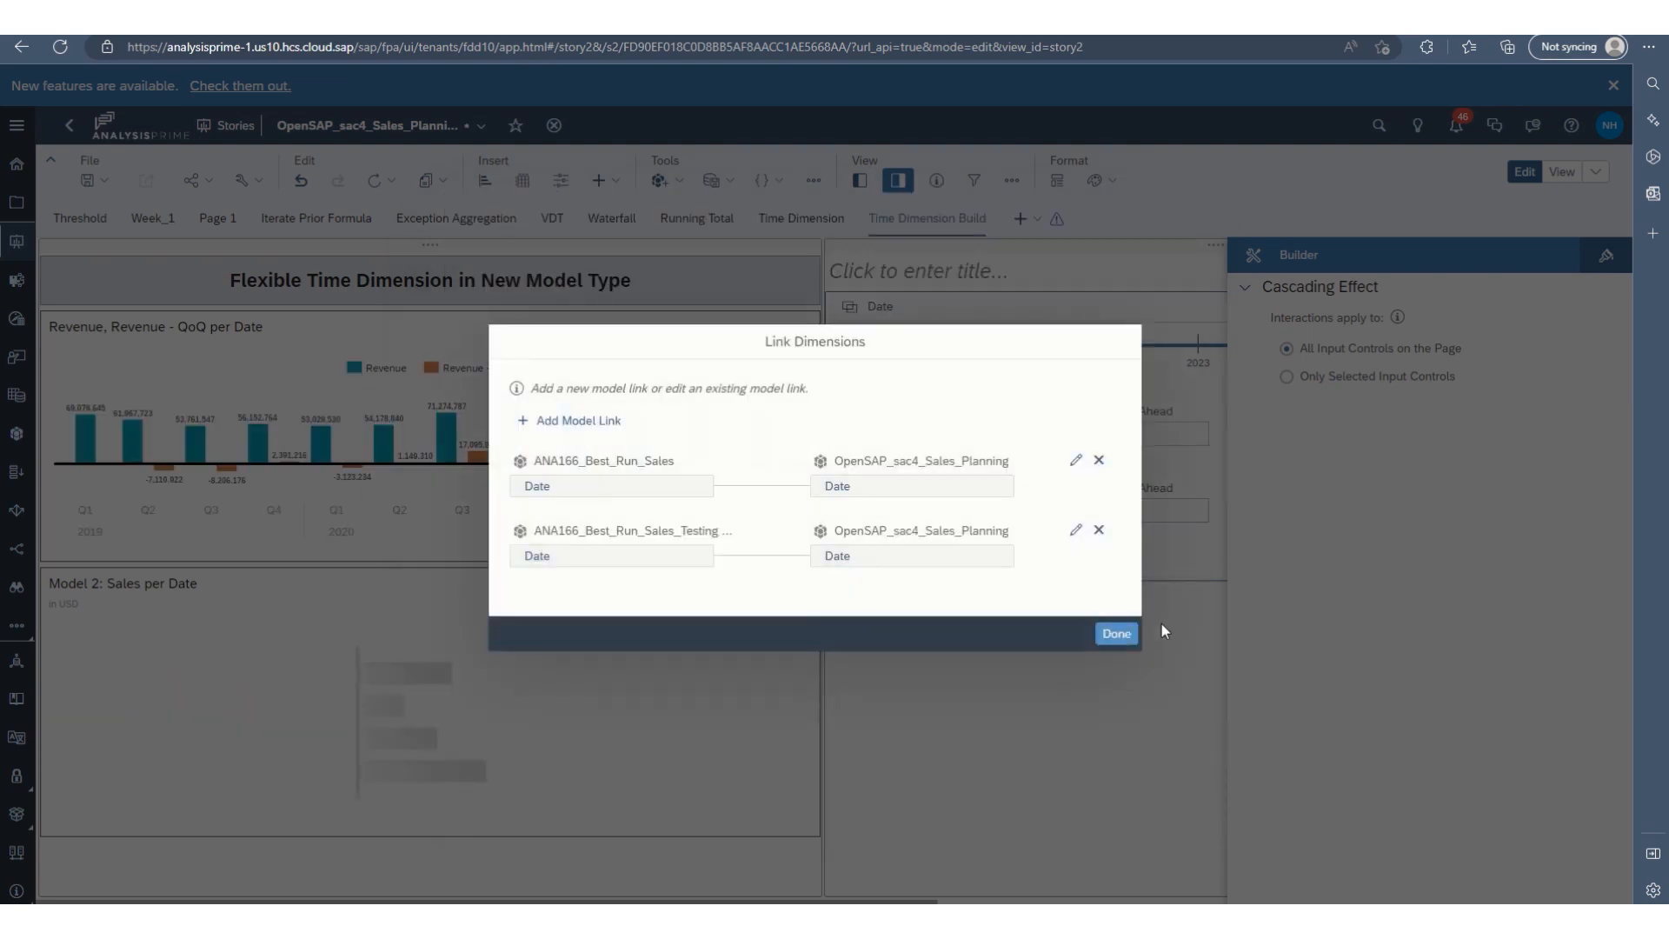
{"action": "left_click", "coordinate": [1117, 634]}
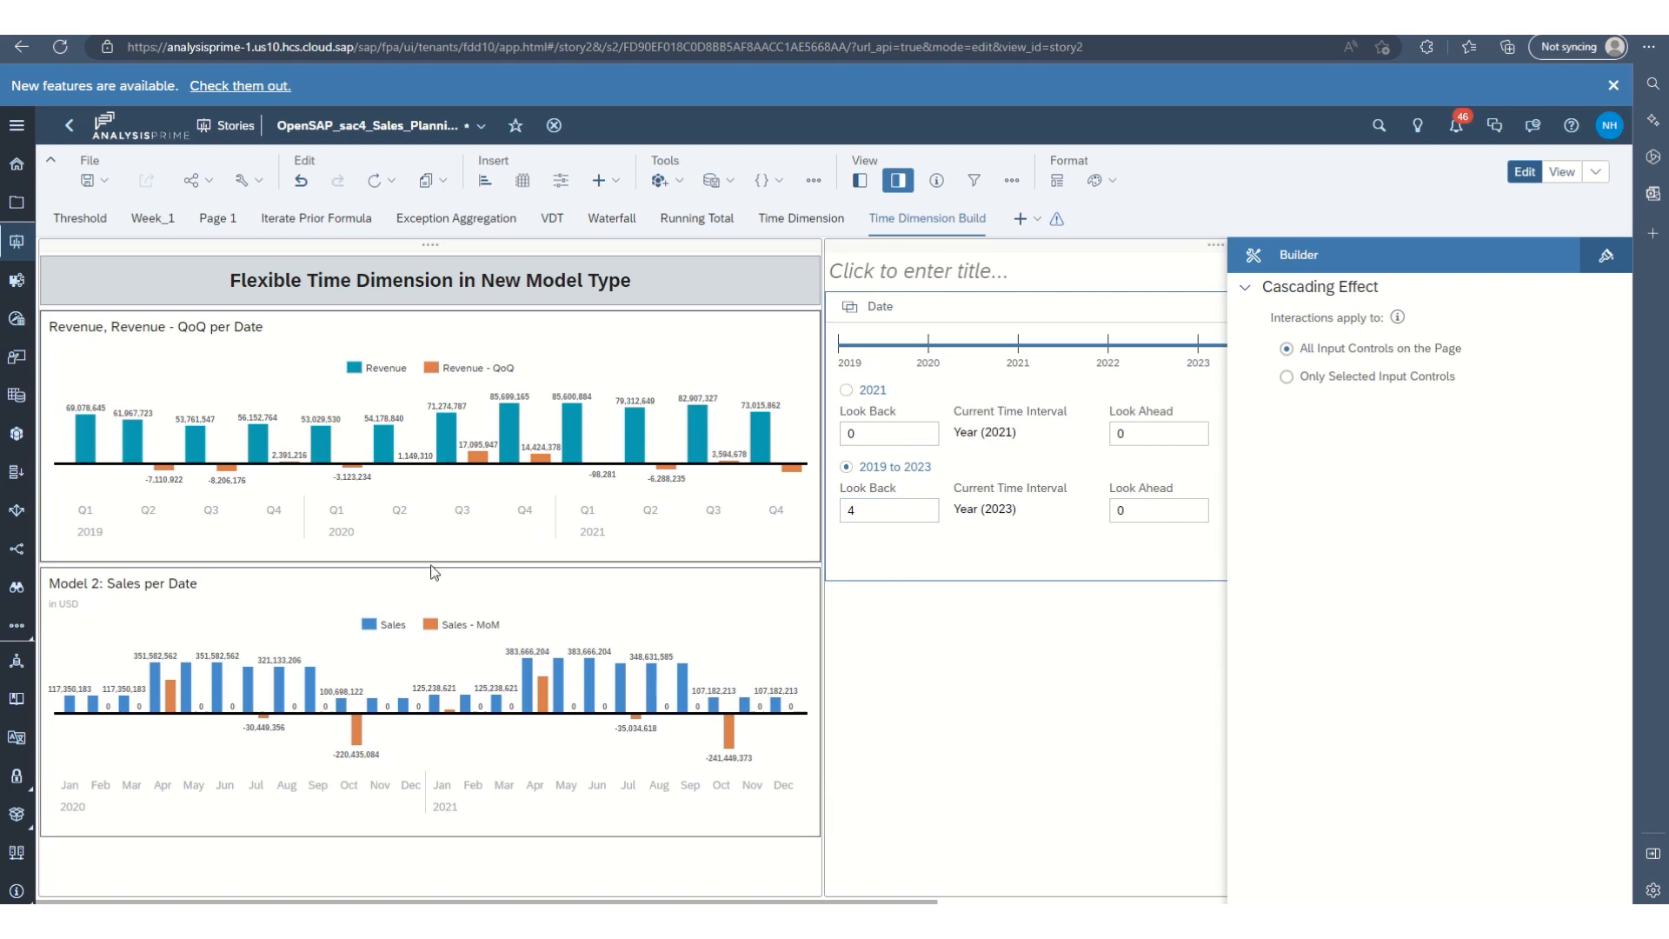
Switch the linked Date page filter to the 2021 range to check both charts.
{"action": "left_click", "coordinate": [846, 392]}
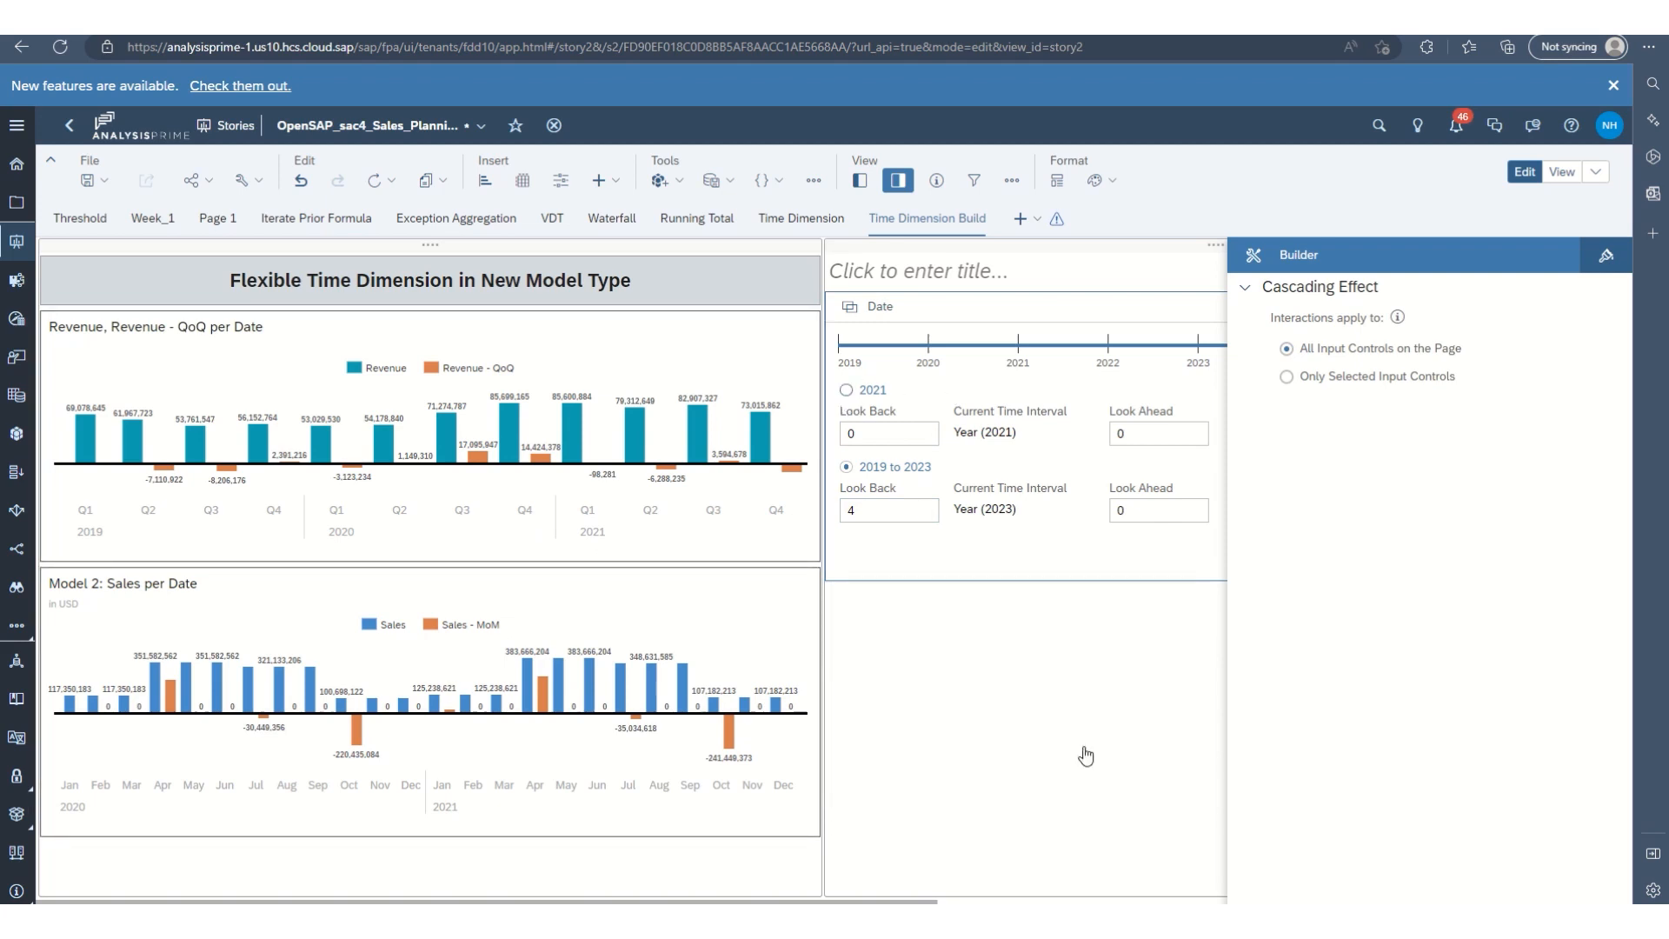